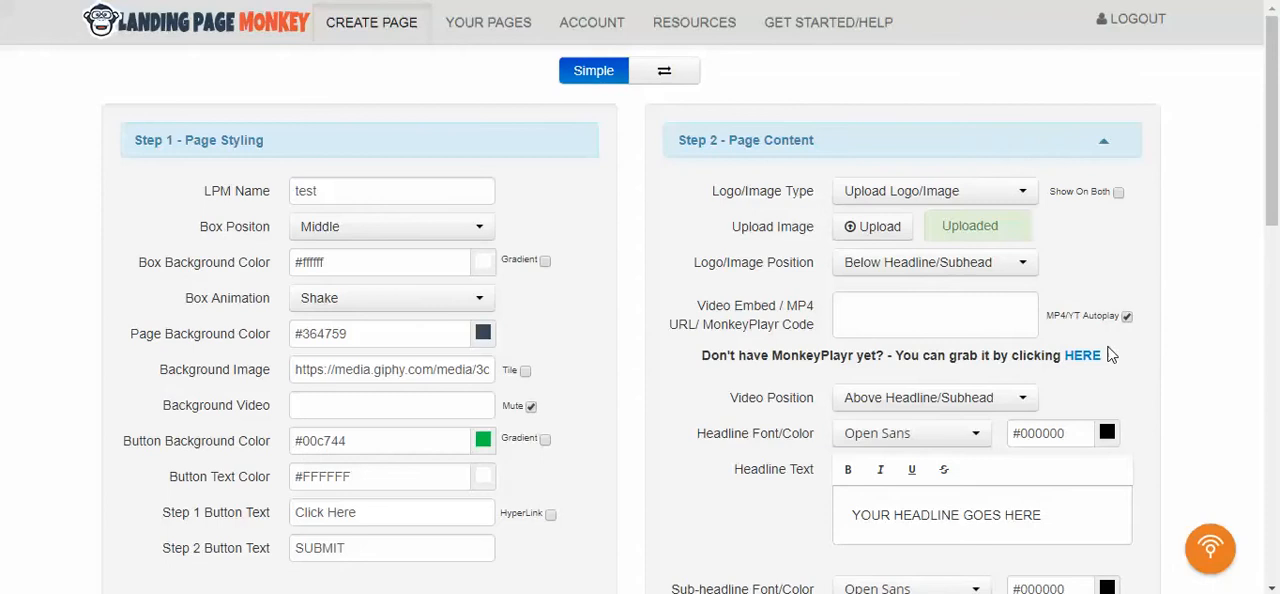
pyautogui.moveTo(1276, 110)
pyautogui.mouseDown()
pyautogui.moveTo(1276, 190)
pyautogui.moveTo(1278, 111)
pyautogui.mouseUp()
pyautogui.moveTo(1273, 132); pyautogui.dragTo(1273, 76)
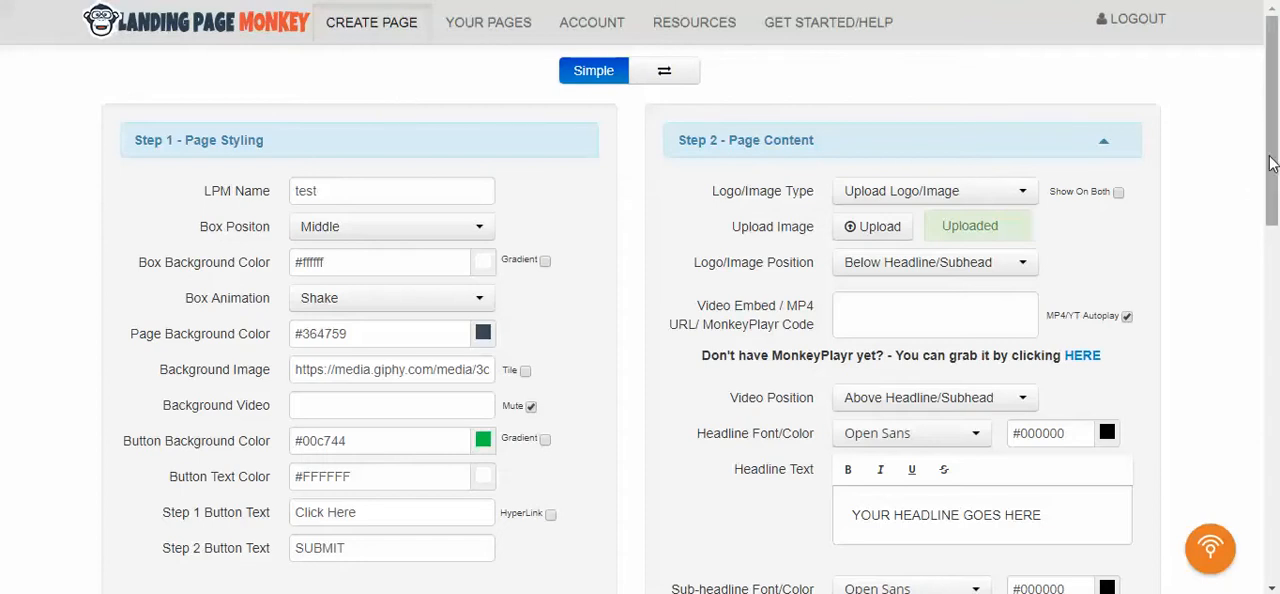
pyautogui.moveTo(1270, 132); pyautogui.dragTo(1275, 98)
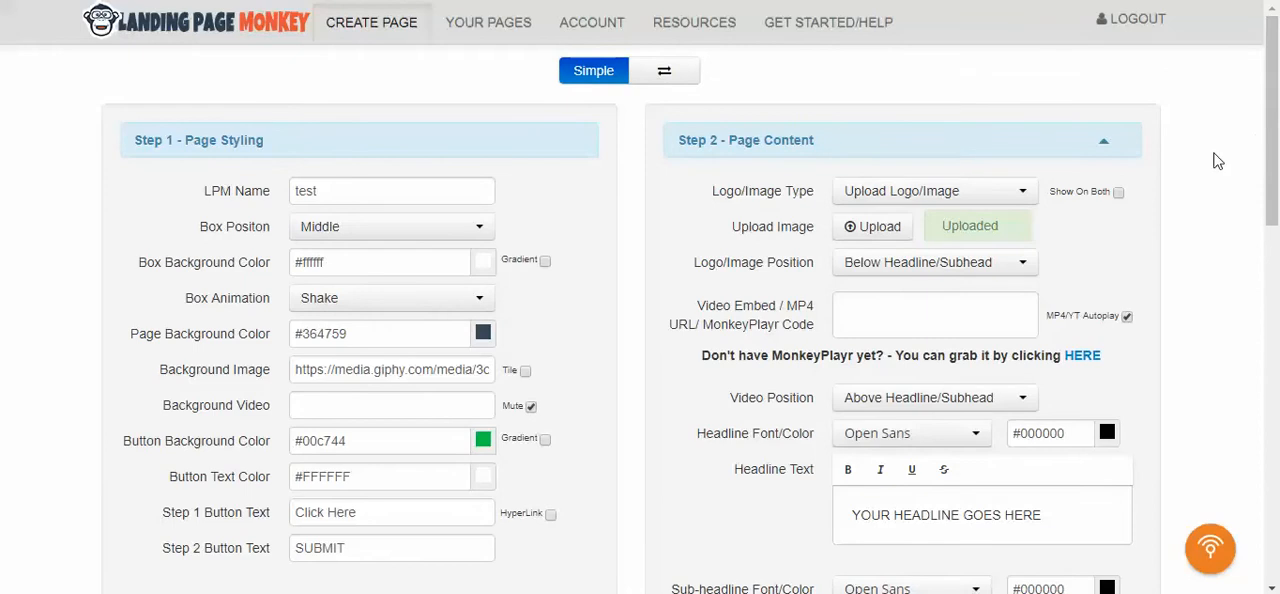
pyautogui.scroll(-1, 1221, 166)
pyautogui.scroll(1, 1221, 166)
pyautogui.click(394, 191)
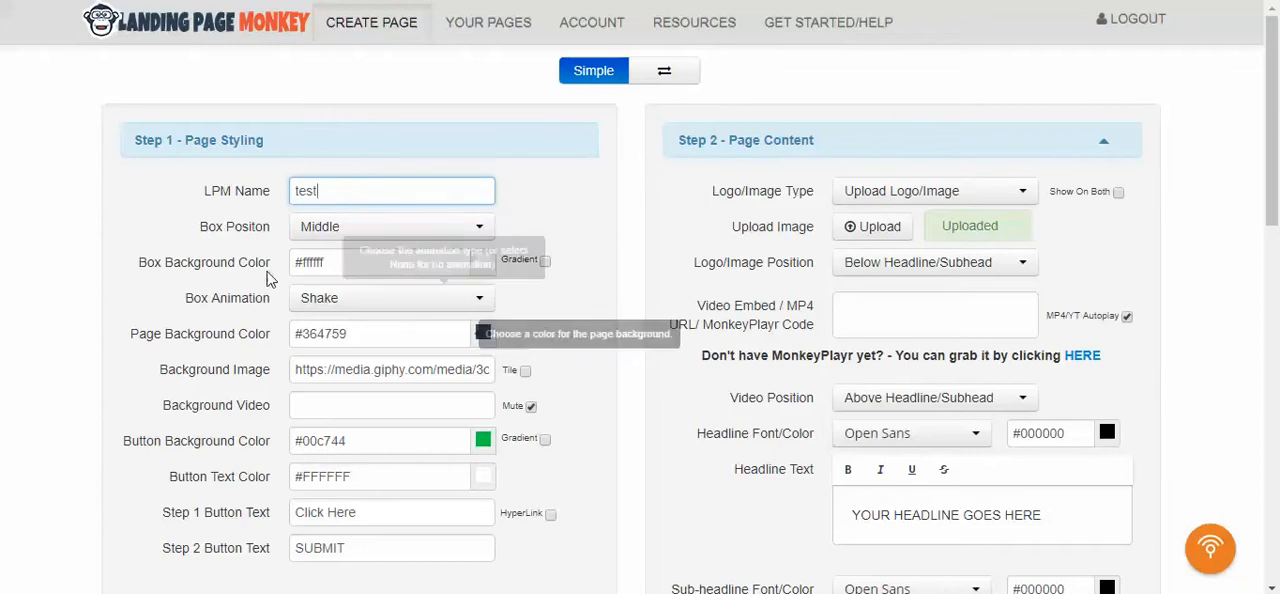
pyautogui.click(376, 238)
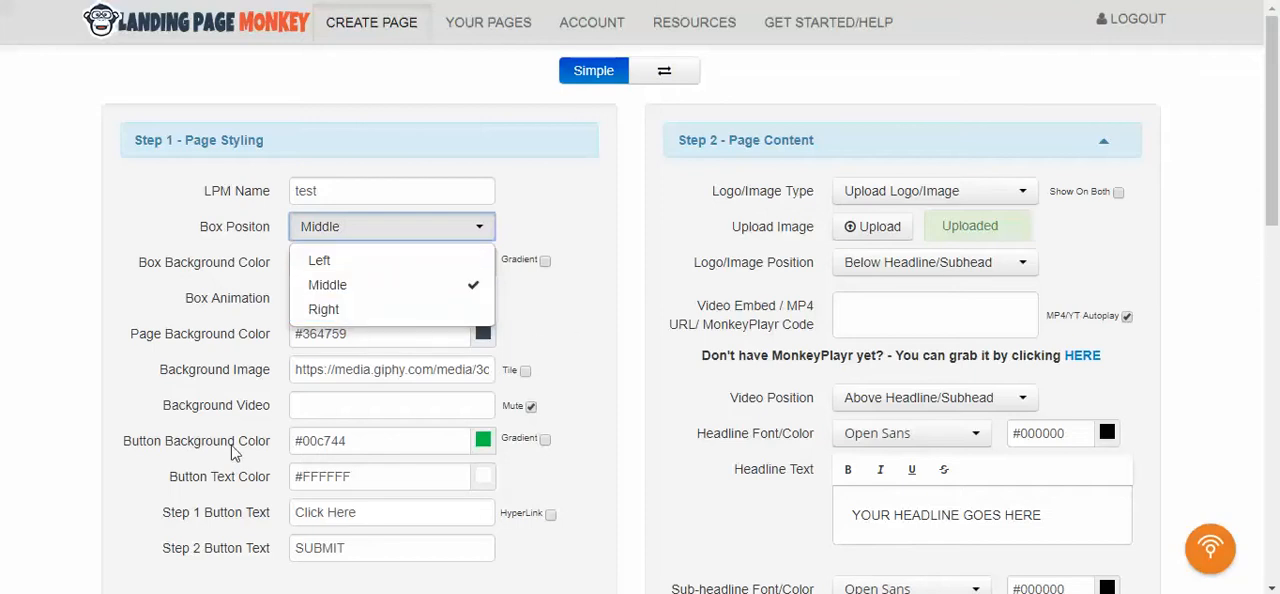
pyautogui.click(55, 285)
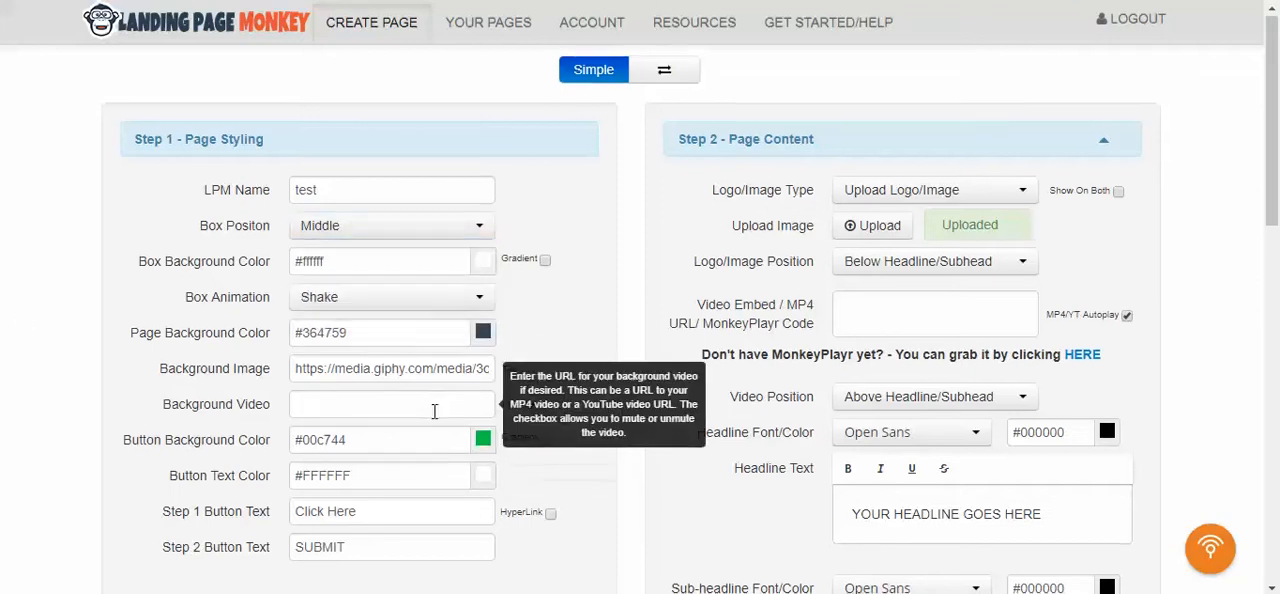
# - Set the Box Animation to Rotate In from the rotating-in animation group
pyautogui.scroll(-1, 435, 405)
pyautogui.click(400, 210)
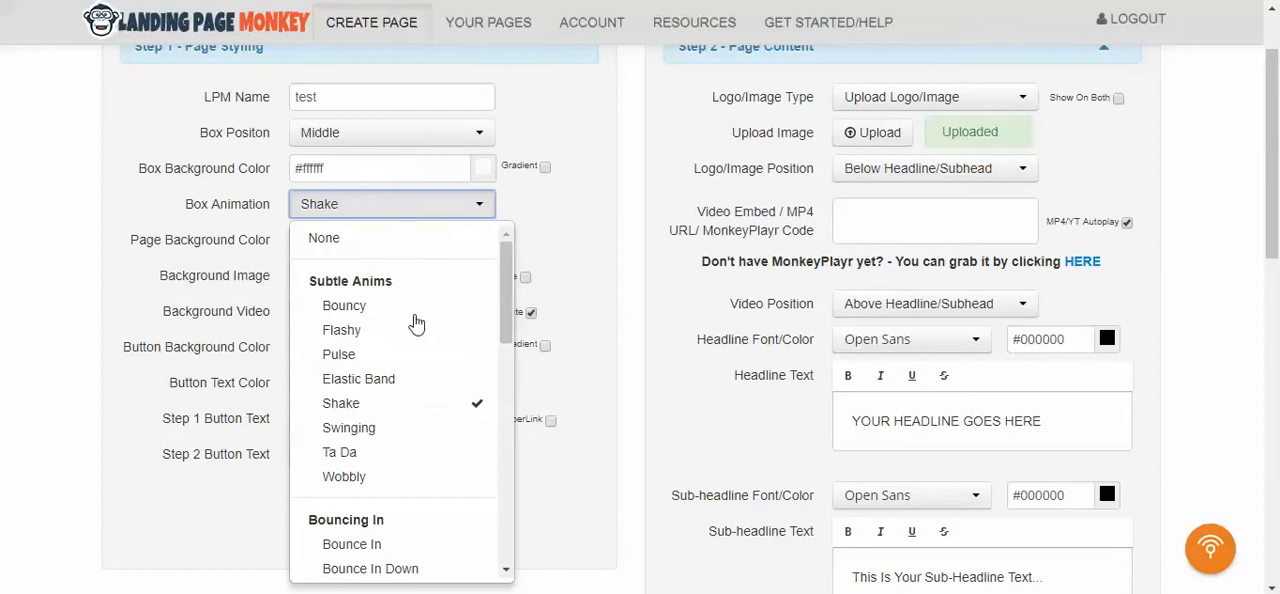
pyautogui.scroll(-1, 430, 350)
pyautogui.scroll(-4, 436, 350)
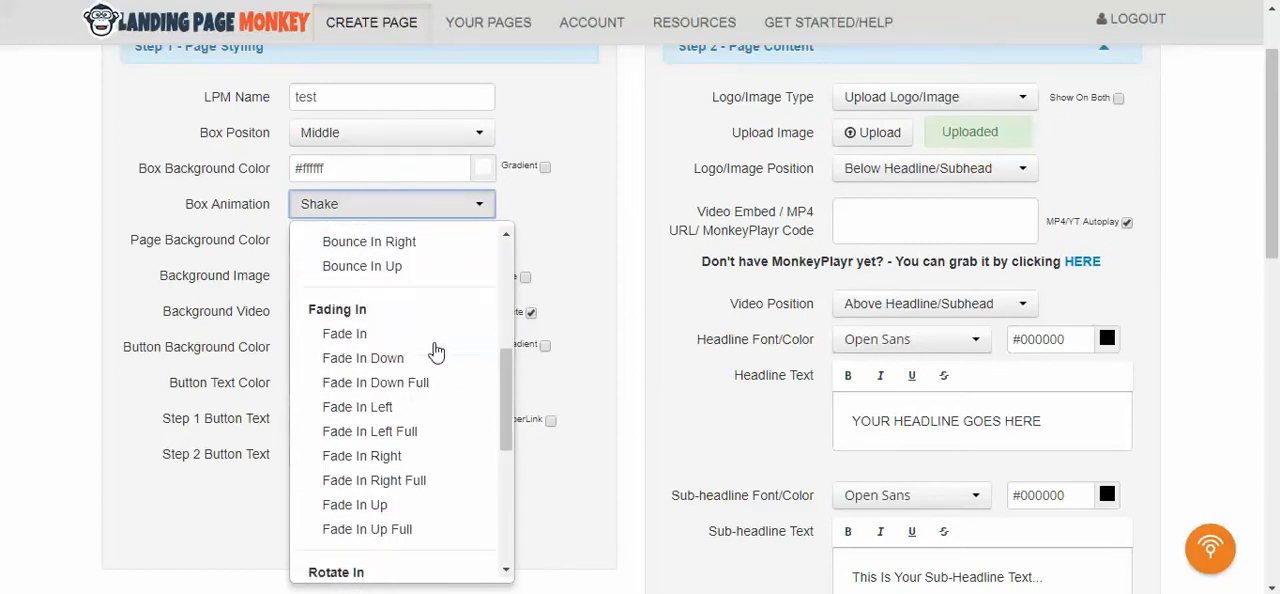
pyautogui.scroll(-1, 436, 350)
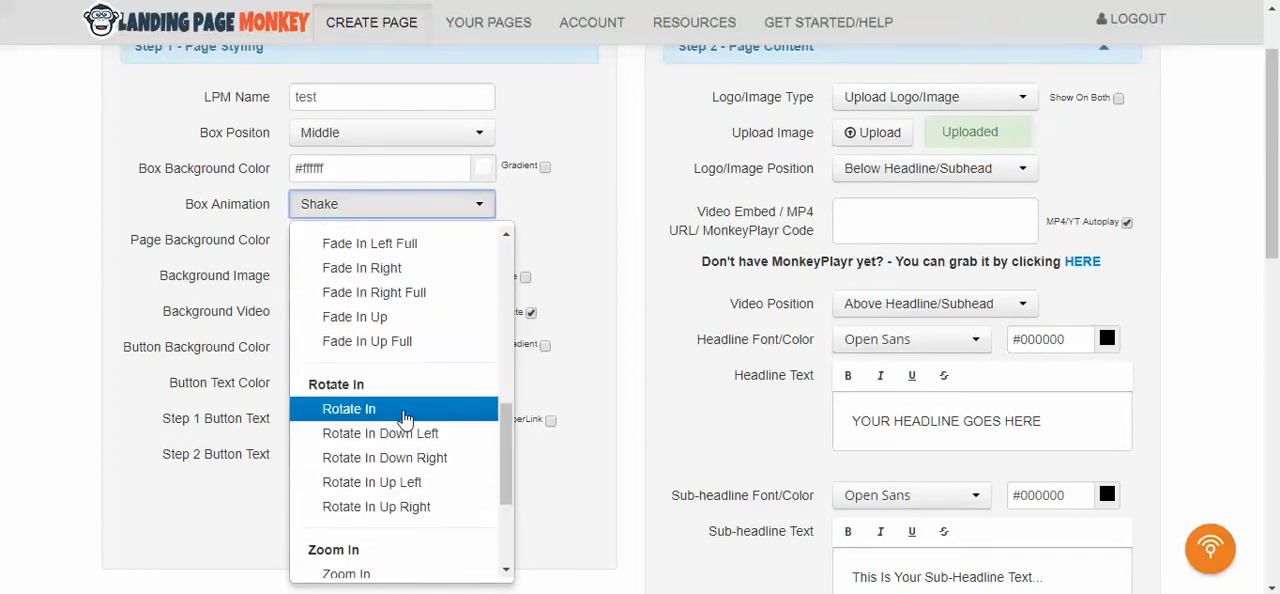
pyautogui.click(402, 410)
# - Switch to the Google Images results and copy the image address of the enlarged Ocean Sunset GIF
pyautogui.scroll(-1, 63, 390)
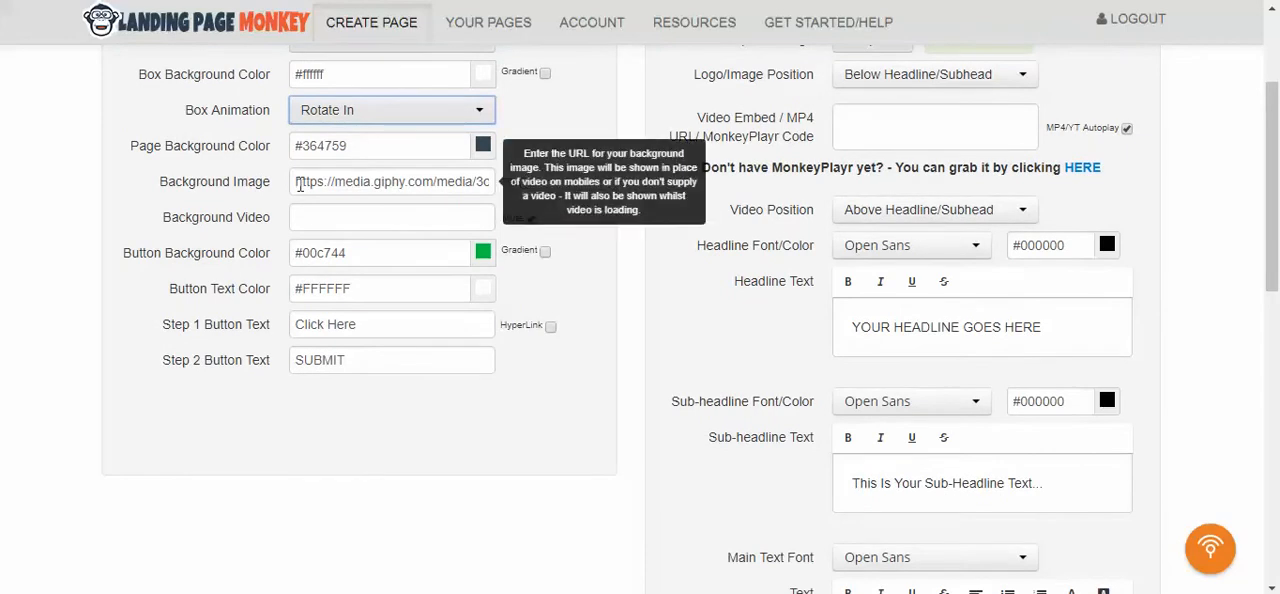
pyautogui.moveTo(295, 181); pyautogui.dragTo(618, 190)
pyautogui.hotkey('ctrl', 'c')
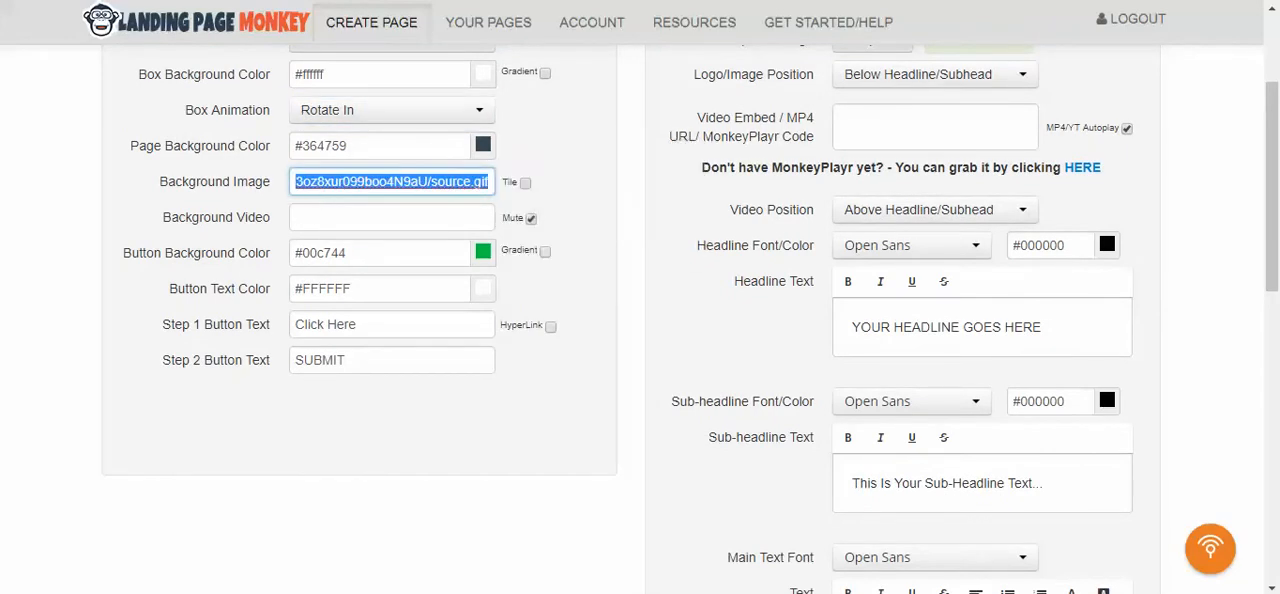
pyautogui.click(530, 1)
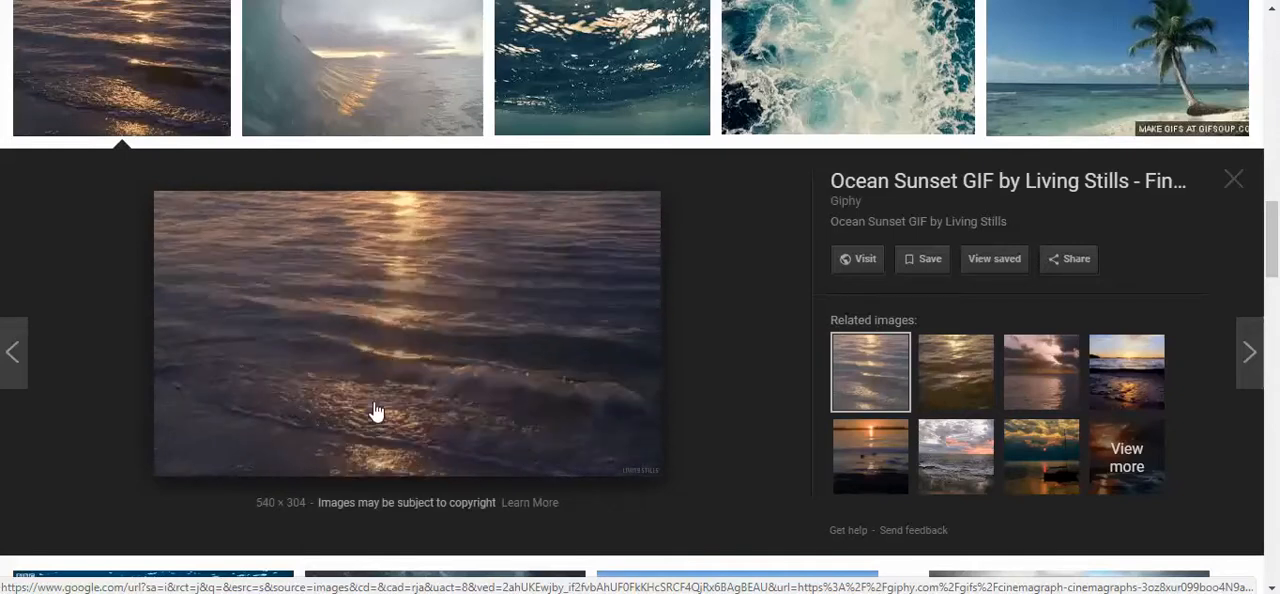
pyautogui.rightClick(398, 307)
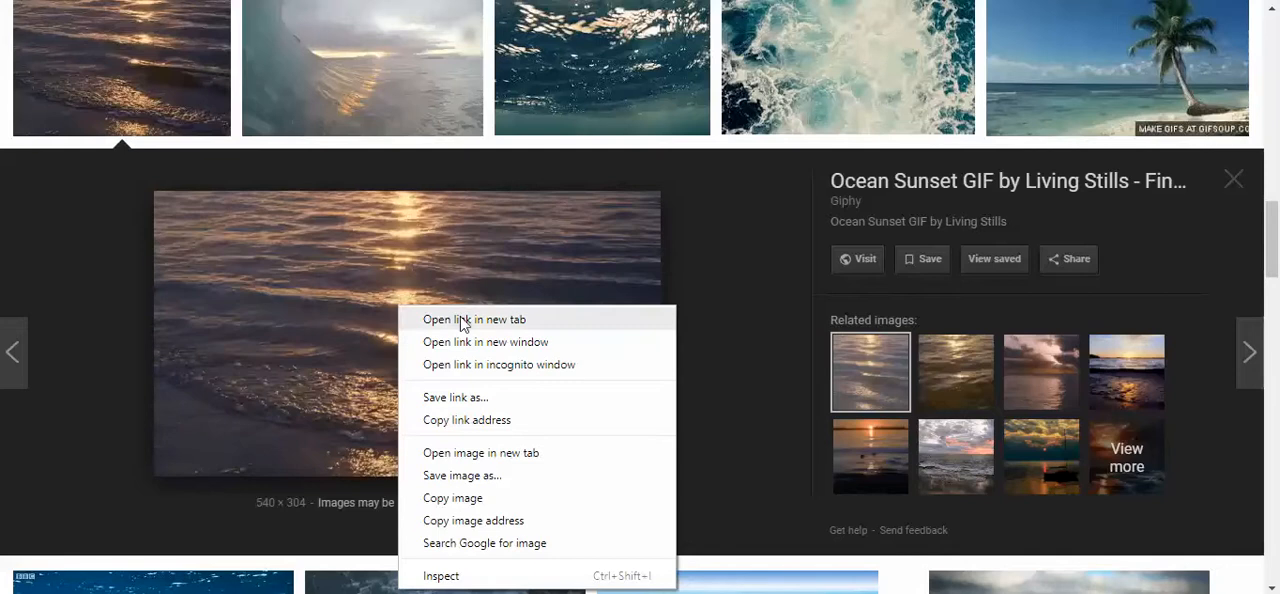
pyautogui.click(486, 521)
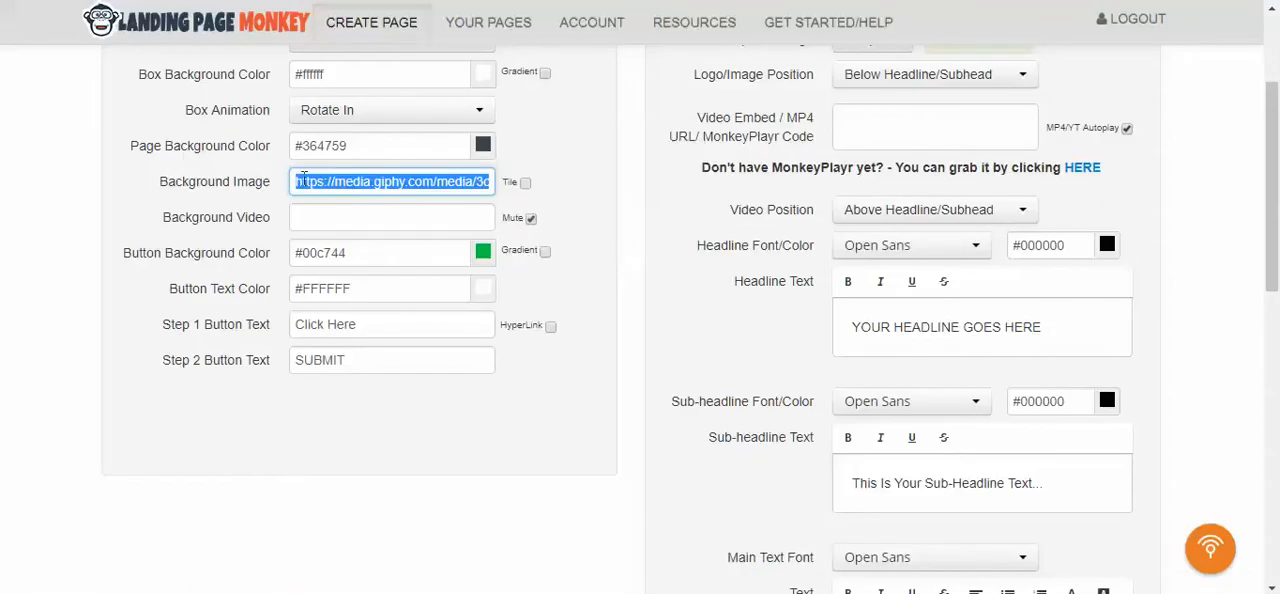
# - Return to Landing Page Monkey and replace the Background Image URL with the copied GIF address
pyautogui.click(312, 184)
pyautogui.moveTo(298, 184); pyautogui.dragTo(615, 198)
pyautogui.hotkey('ctrl', 'v')
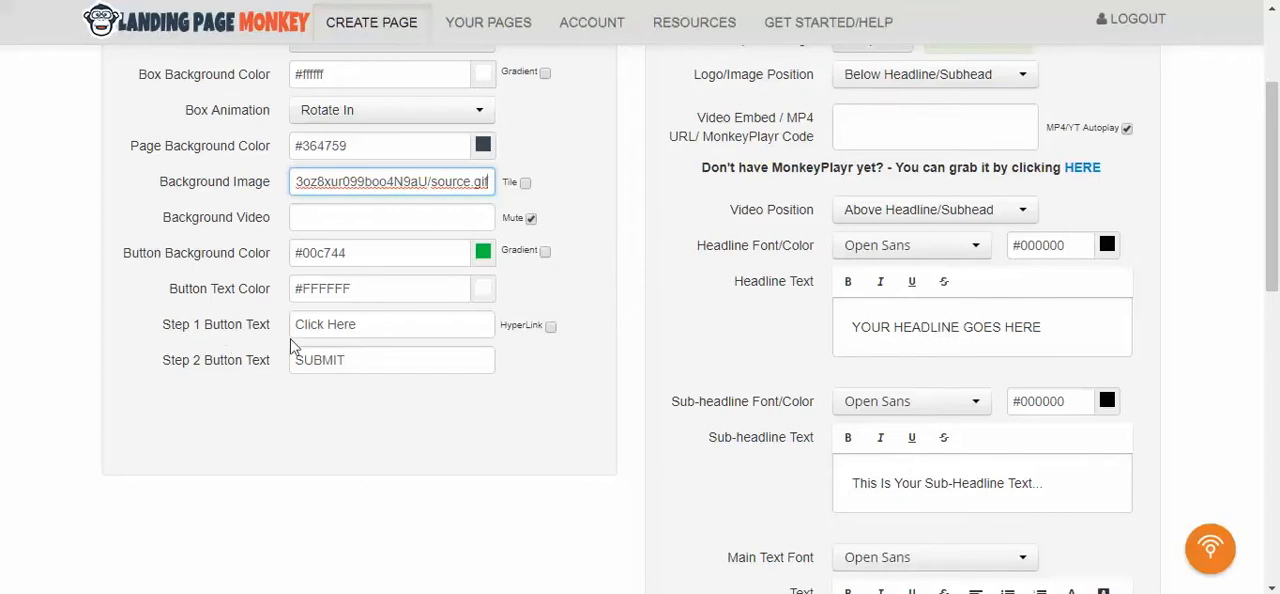
# - Enable the hyperlink for the Step 1 button and replace its URL with the prosperitymarketingsystem.com referral link
pyautogui.click(550, 328)
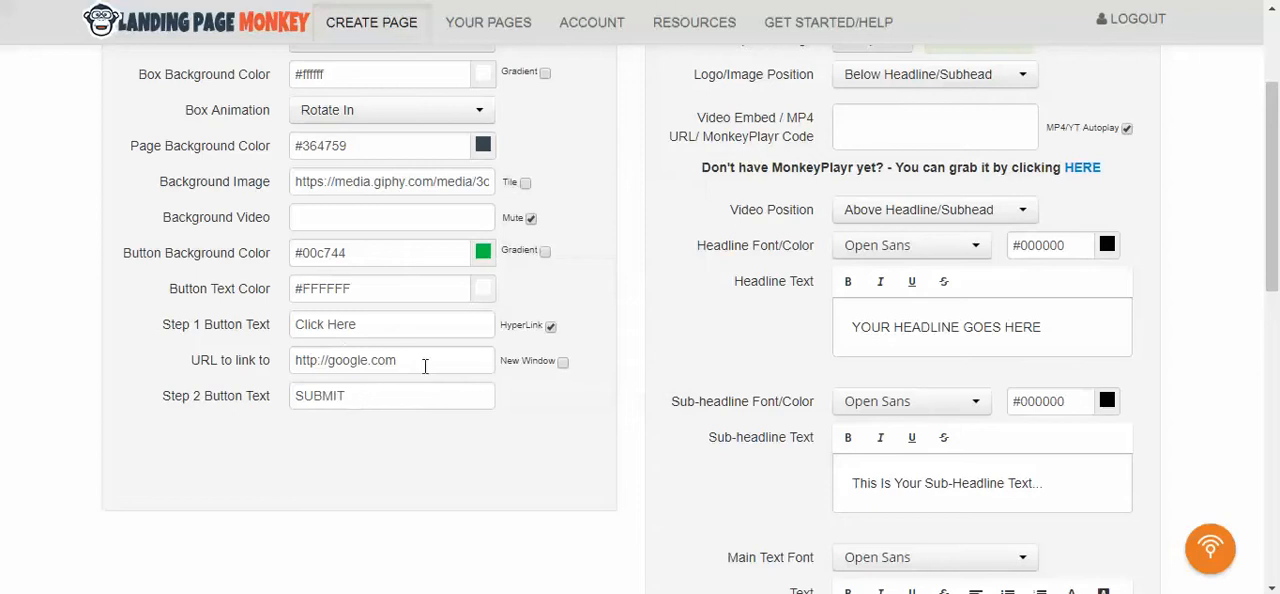
pyautogui.tripleClick(292, 362)
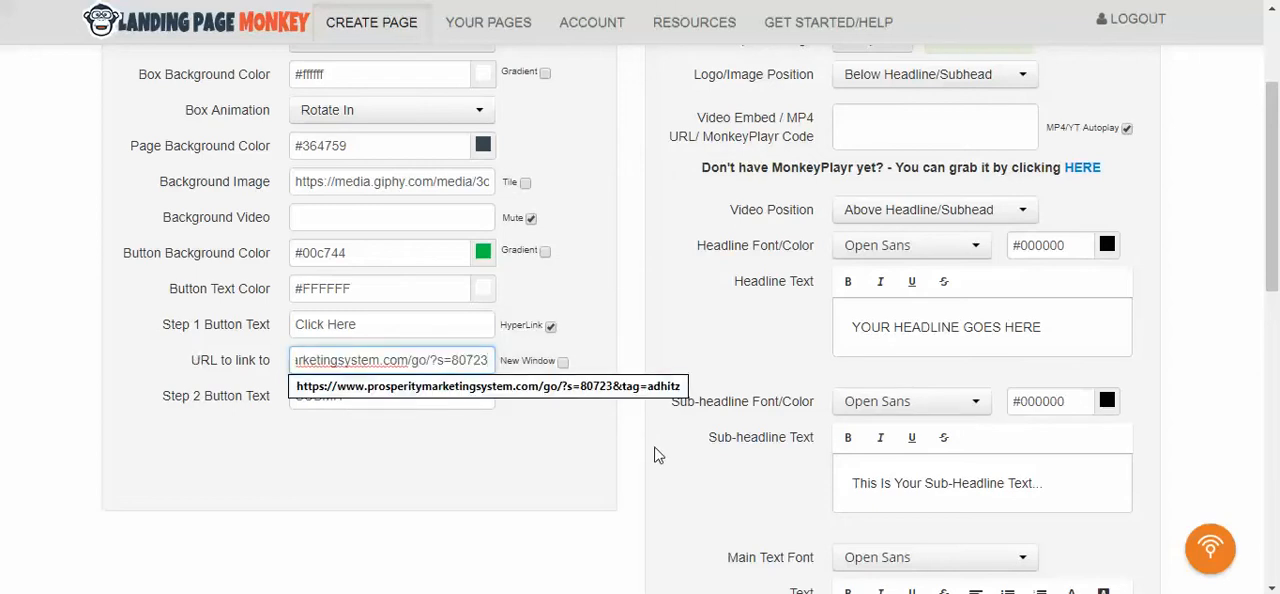
# - Upload zep1.jpg from the Desktop as the page's logo image
pyautogui.scroll(2, 1222, 352)
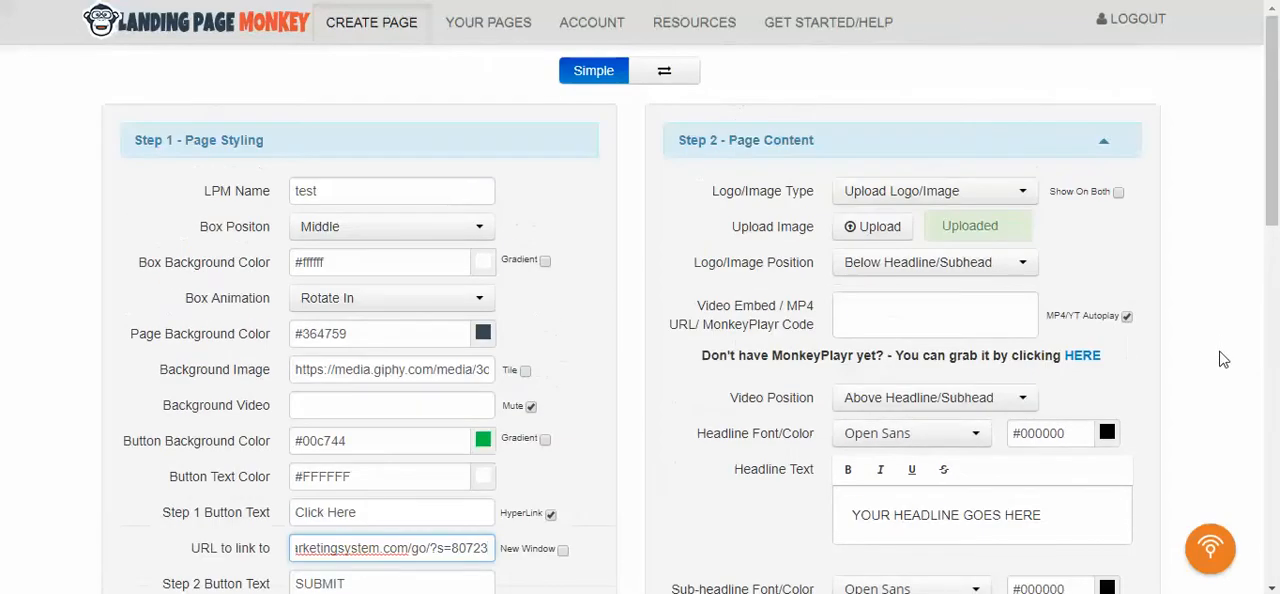
pyautogui.click(881, 240)
pyautogui.click(893, 272)
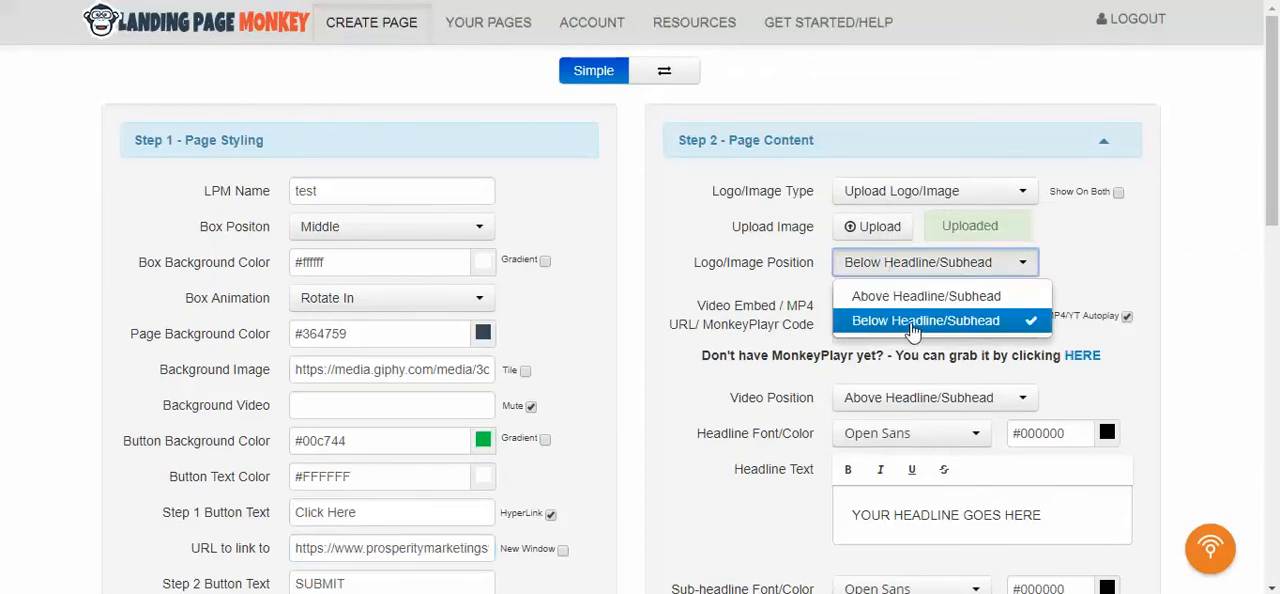
pyautogui.click(866, 255)
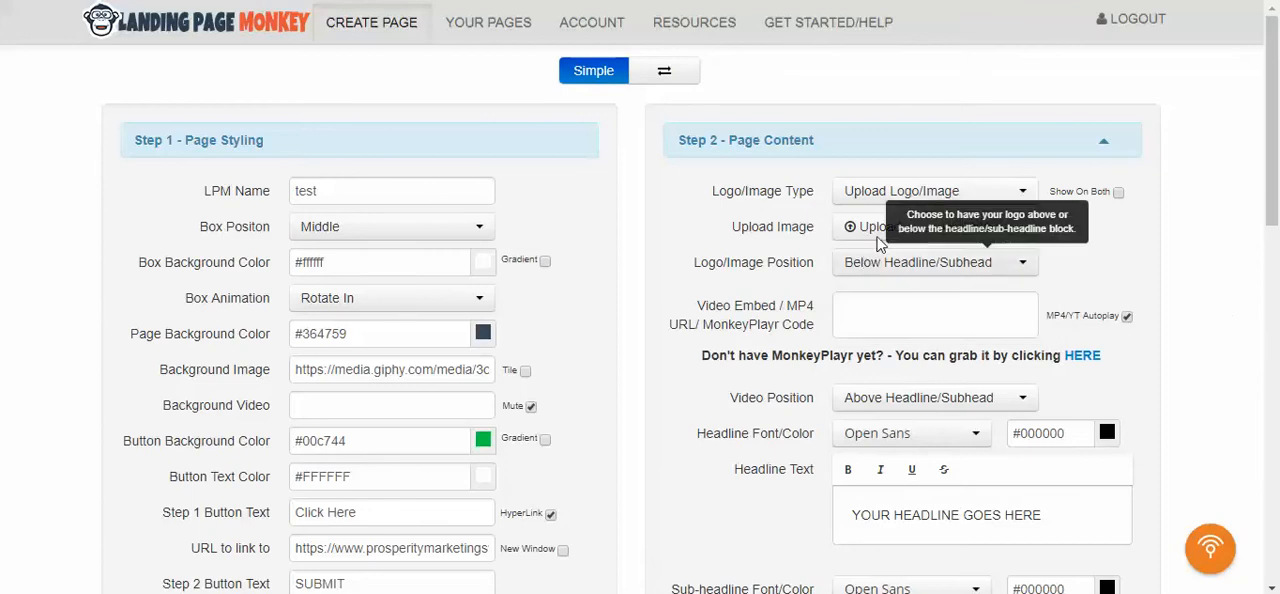
pyautogui.click(881, 232)
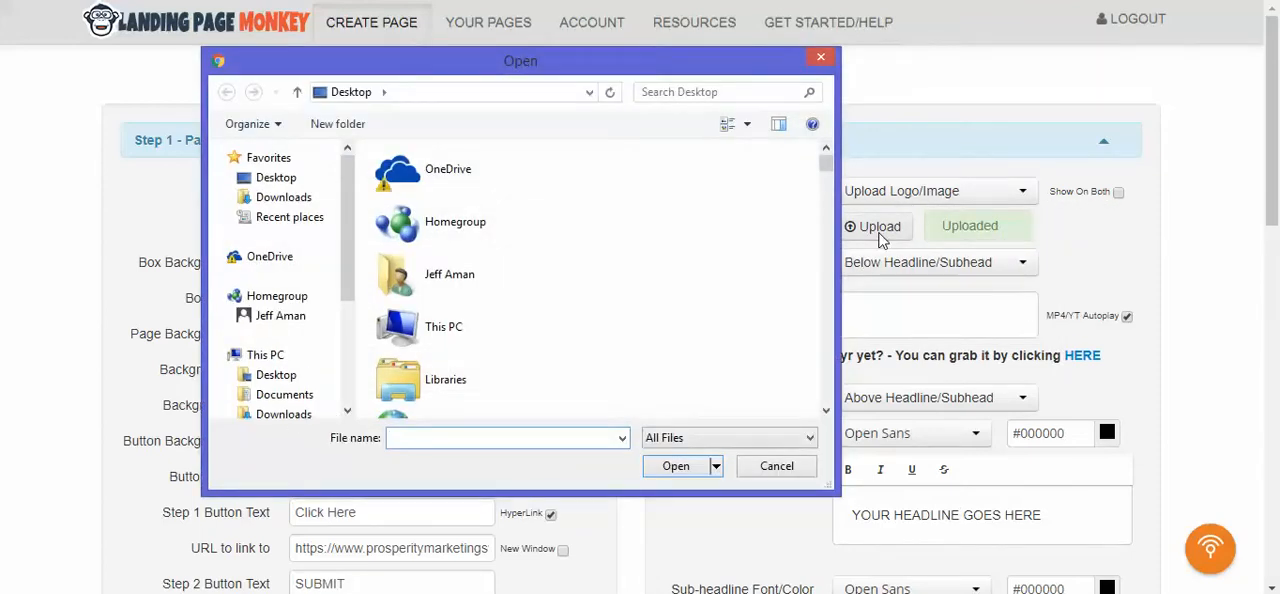
pyautogui.write('z')
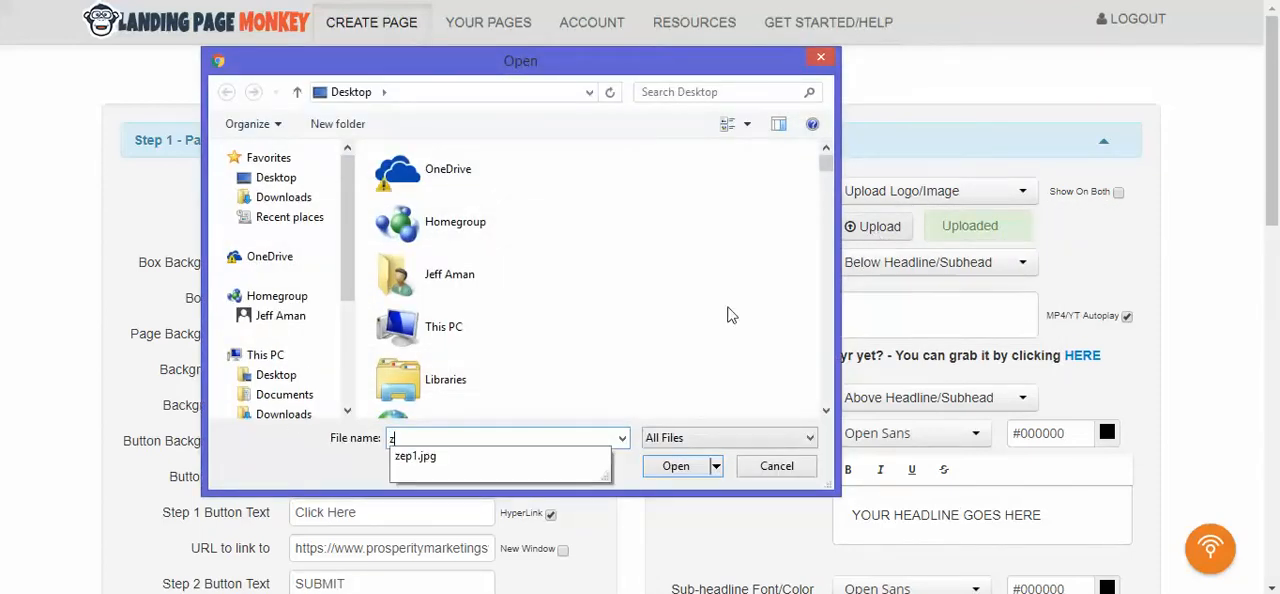
pyautogui.click(463, 458)
pyautogui.click(686, 470)
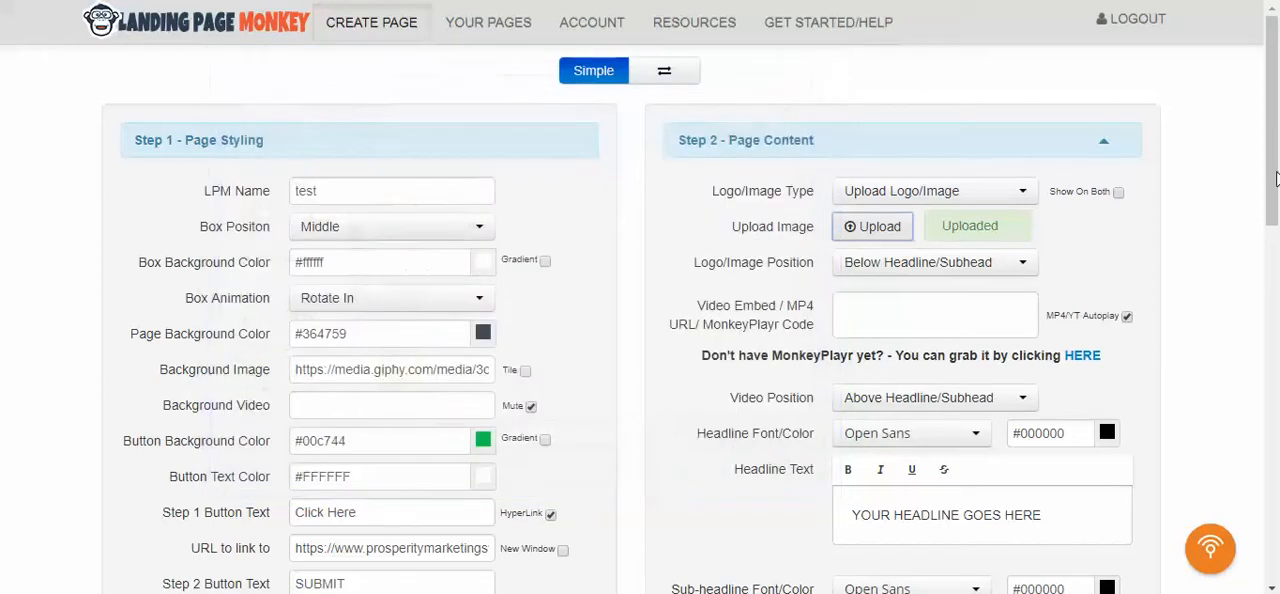
# - Replace the placeholder Headline Text with "This system rocks"
pyautogui.scroll(-1, 1210, 281)
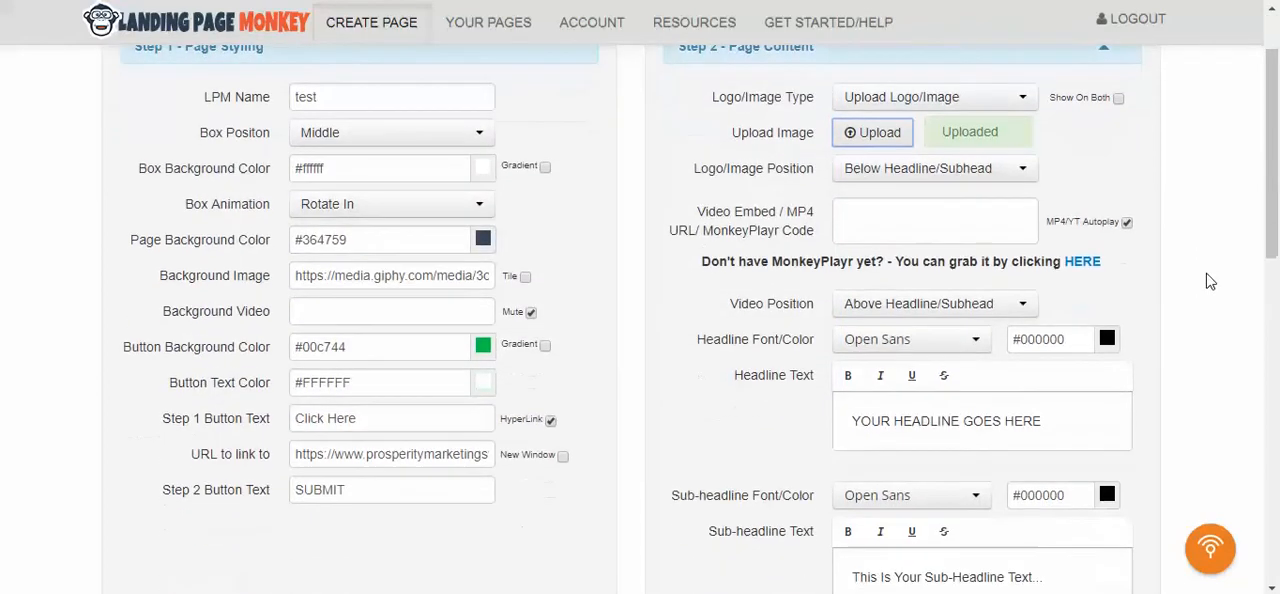
pyautogui.scroll(-1, 1030, 340)
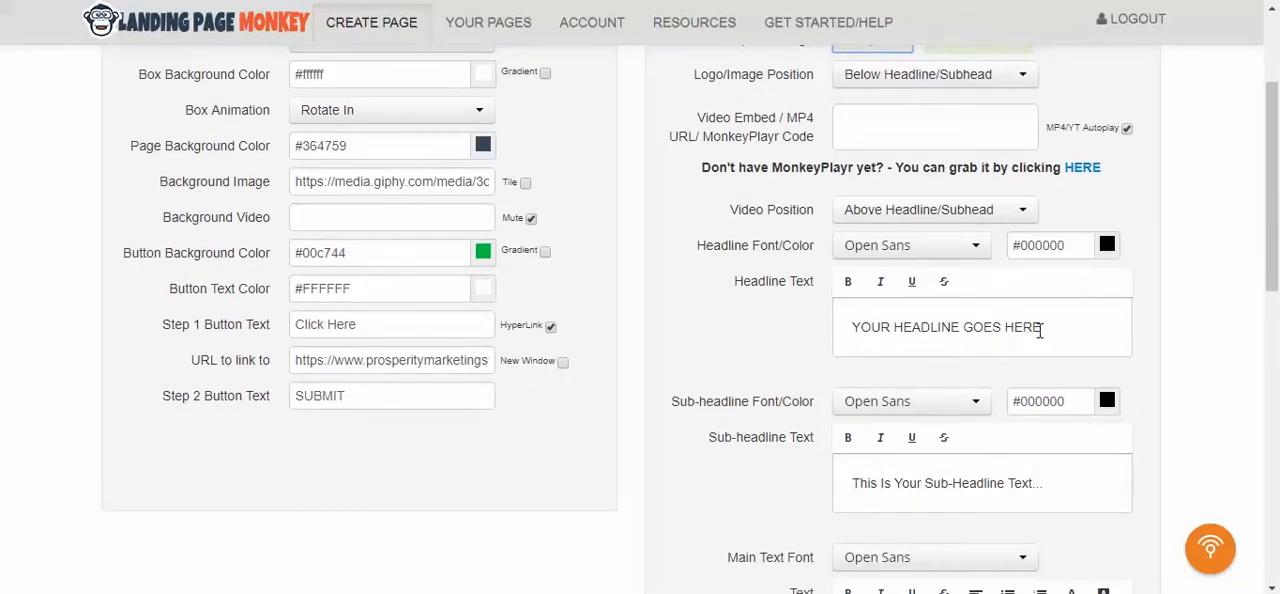
pyautogui.moveTo(1069, 331); pyautogui.dragTo(792, 346)
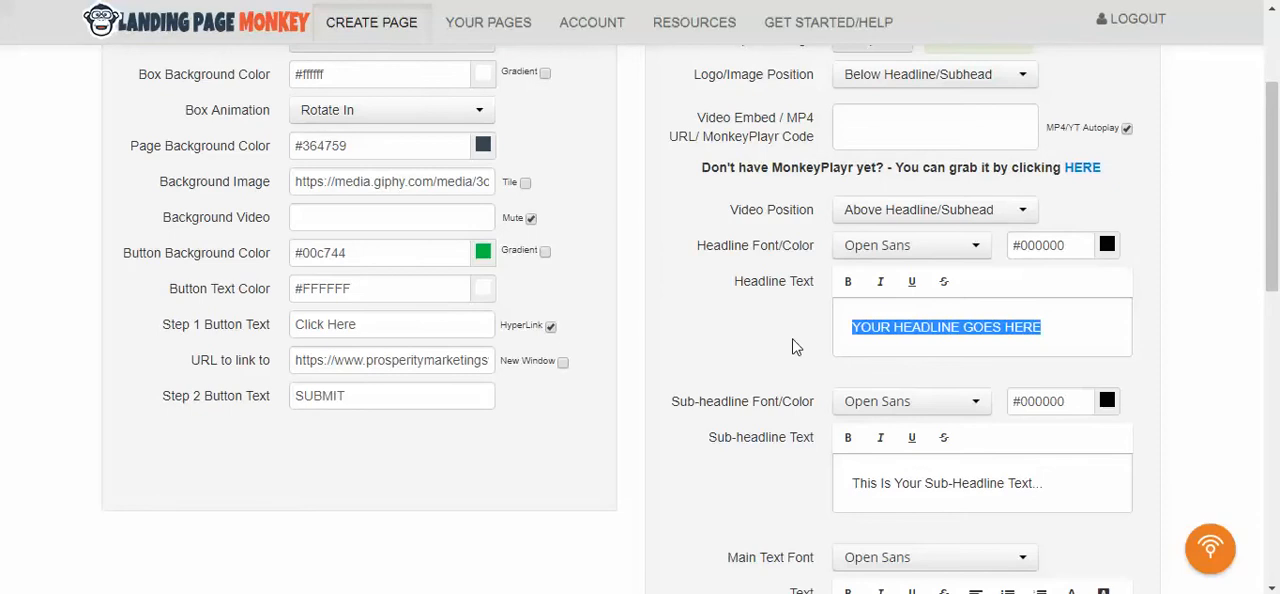
pyautogui.write('This system rocks')
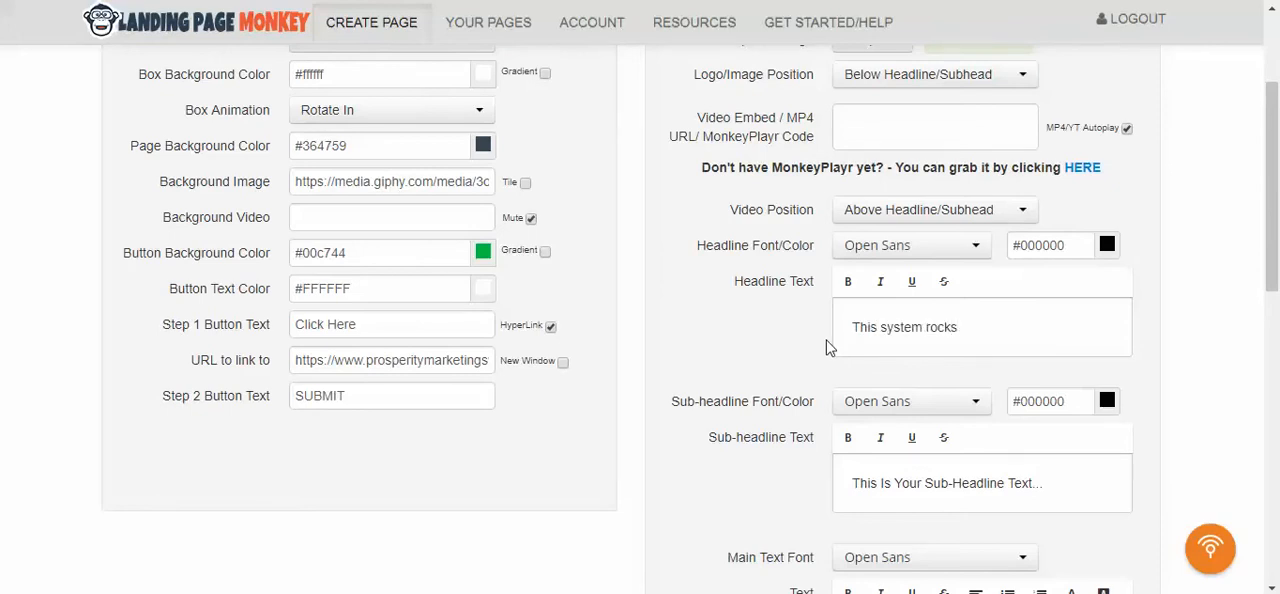
# - Replace the placeholder Sub-headline Text with "Check it out"
pyautogui.scroll(-2, 1034, 414)
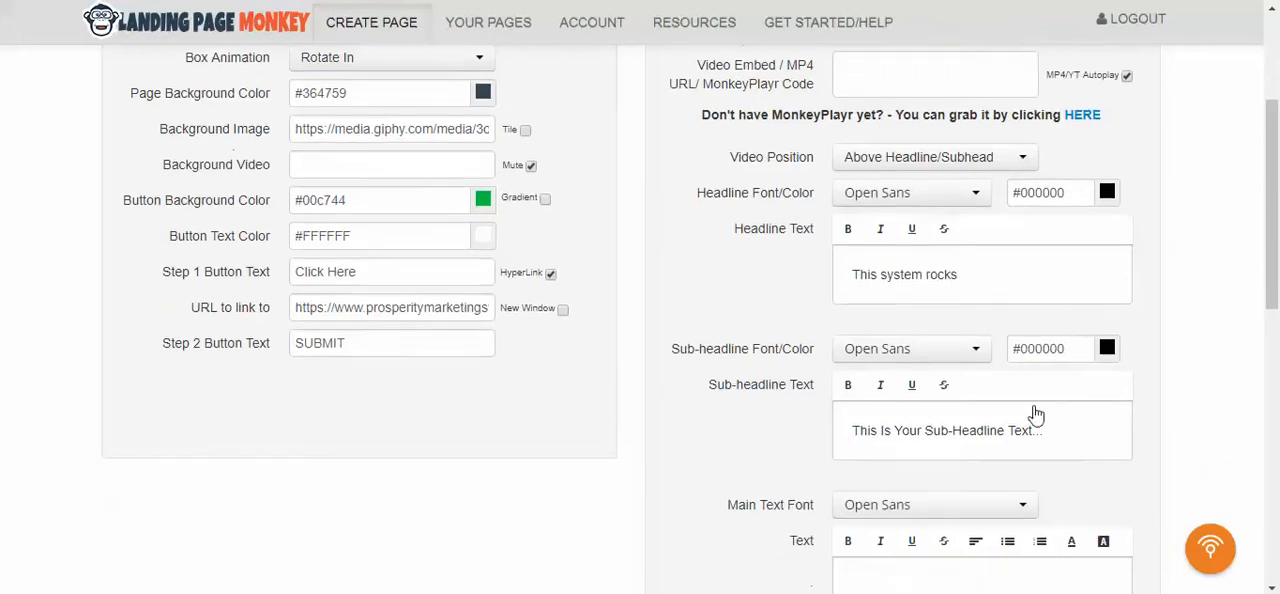
pyautogui.moveTo(1058, 297); pyautogui.dragTo(768, 299)
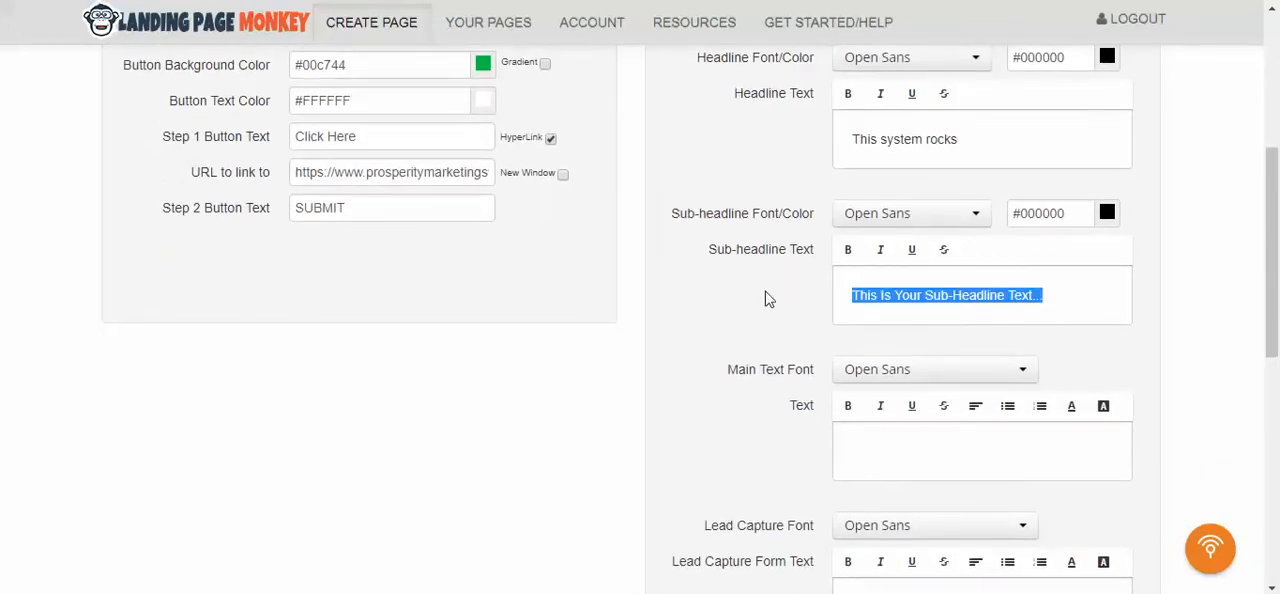
pyautogui.write('Check it out')
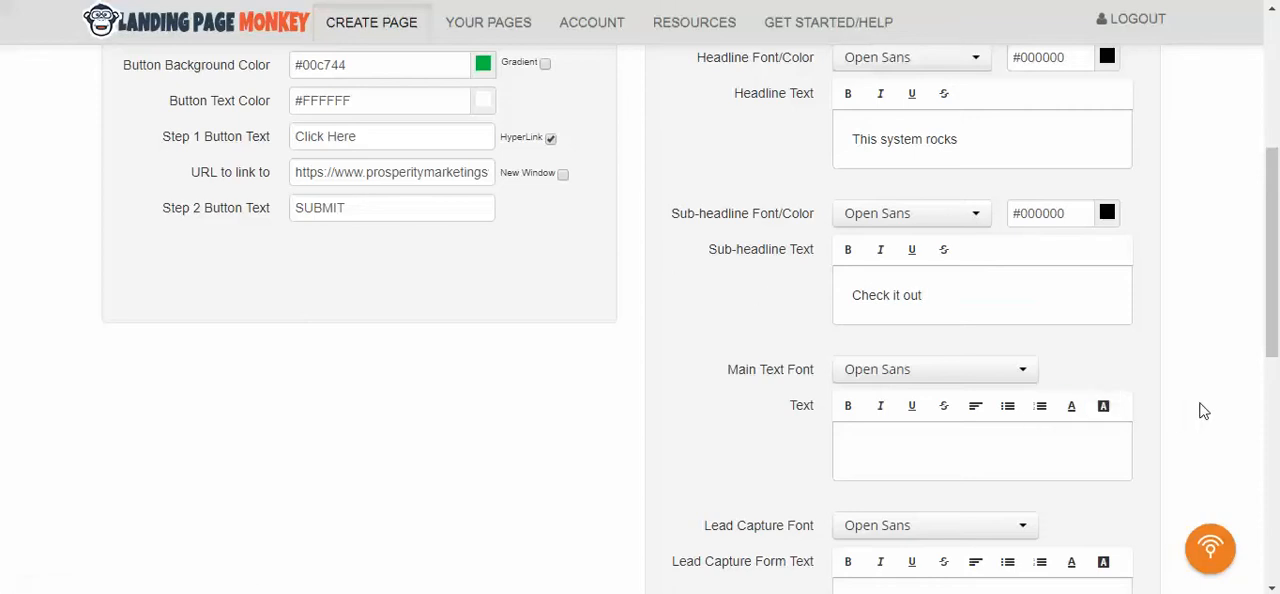
# - Review the main text, lead capture, footer and privacy fields, along with the page styling settings
pyautogui.scroll(2, 1203, 411)
pyautogui.scroll(-3, 1203, 411)
pyautogui.scroll(-2, 1203, 411)
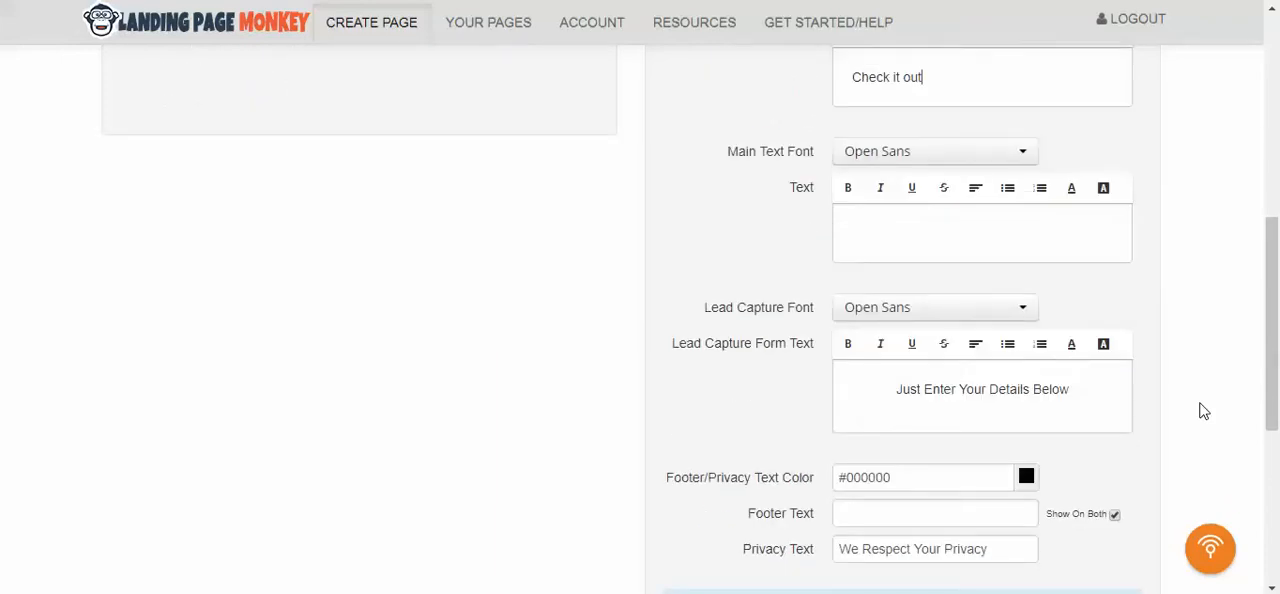
pyautogui.scroll(-2, 1203, 411)
pyautogui.scroll(2, 1203, 411)
pyautogui.scroll(1, 1252, 467)
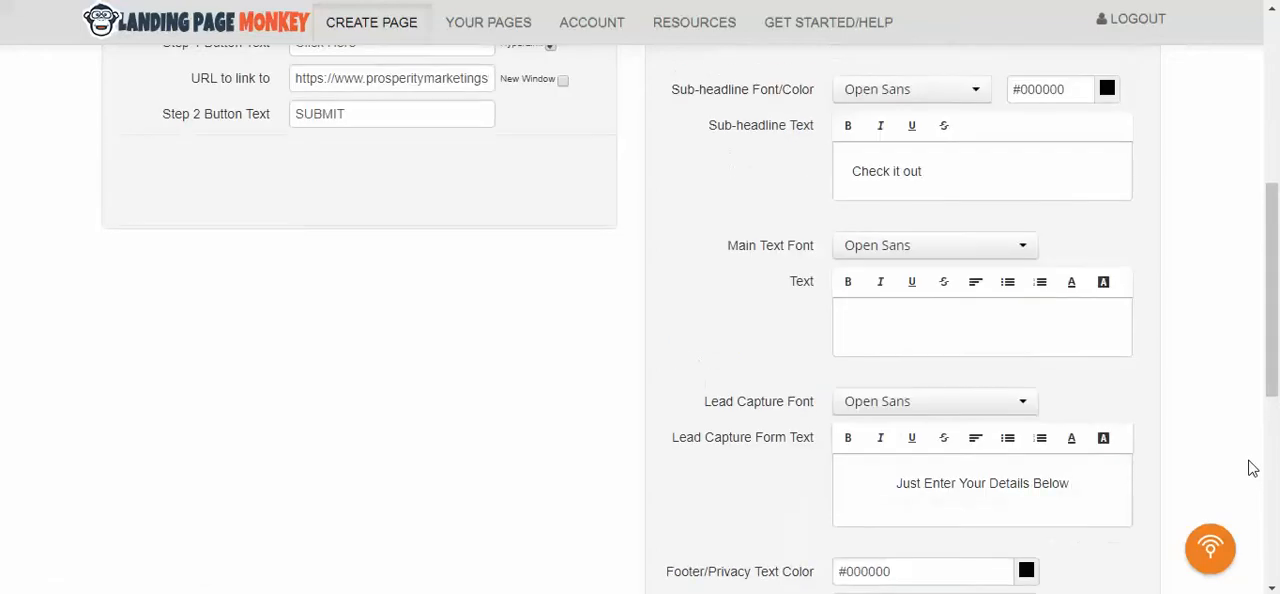
pyautogui.scroll(-1, 1252, 469)
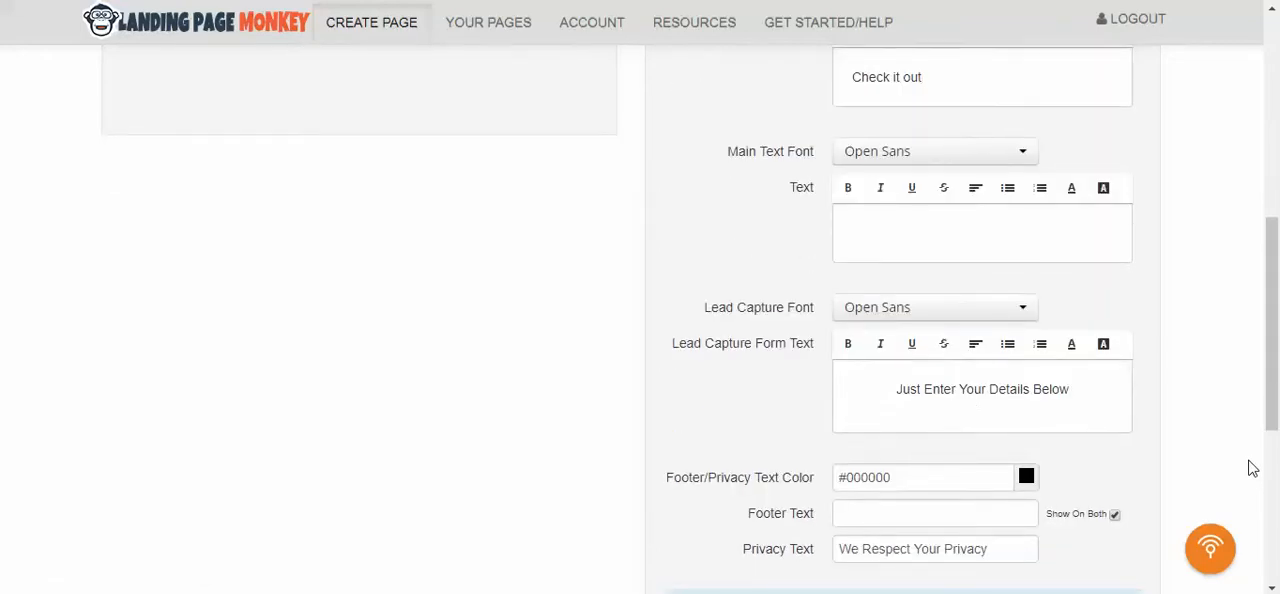
pyautogui.scroll(3, 1252, 467)
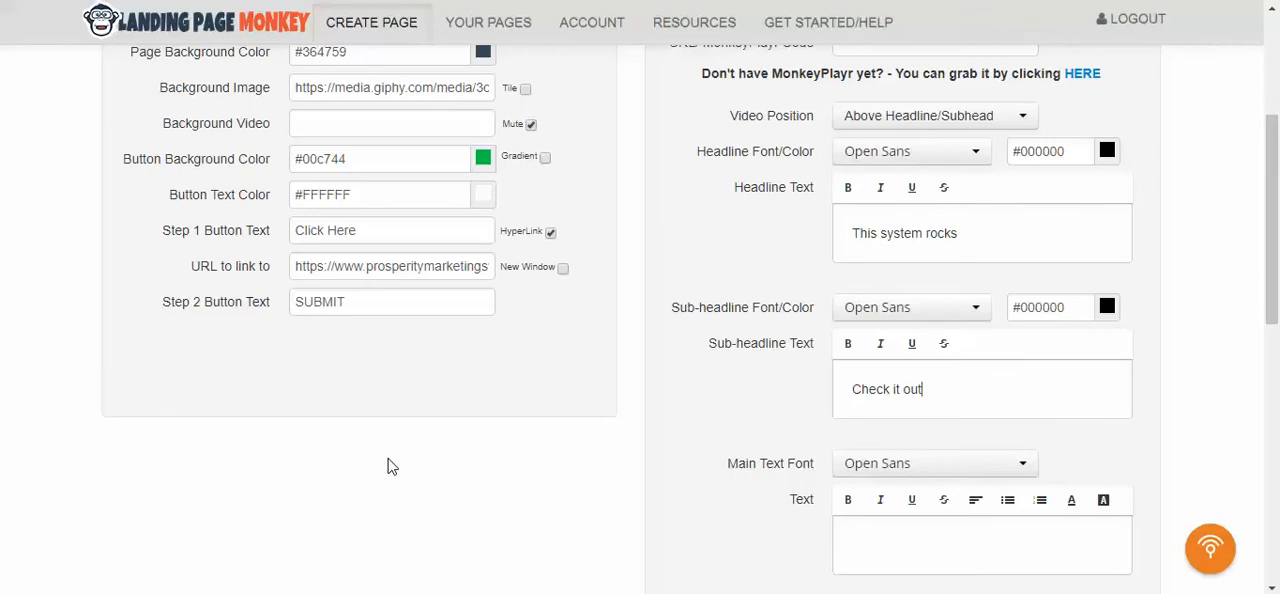
pyautogui.scroll(3, 437, 466)
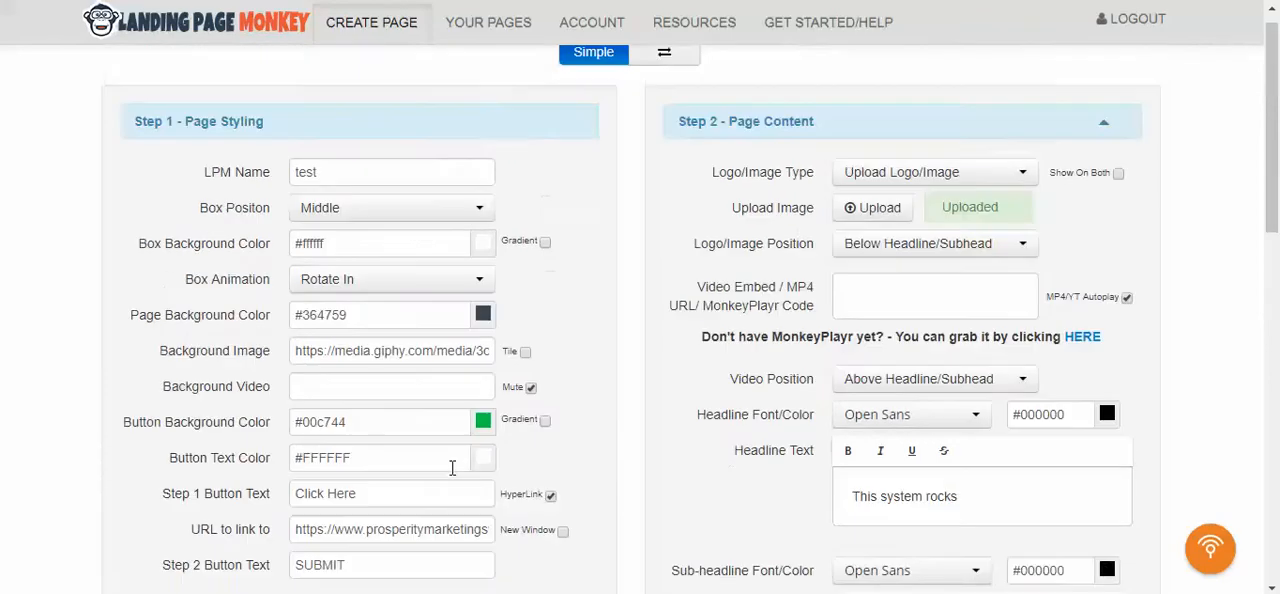
# - Switch the page editor to advanced mode and set the box transparency to 80
pyautogui.click(662, 72)
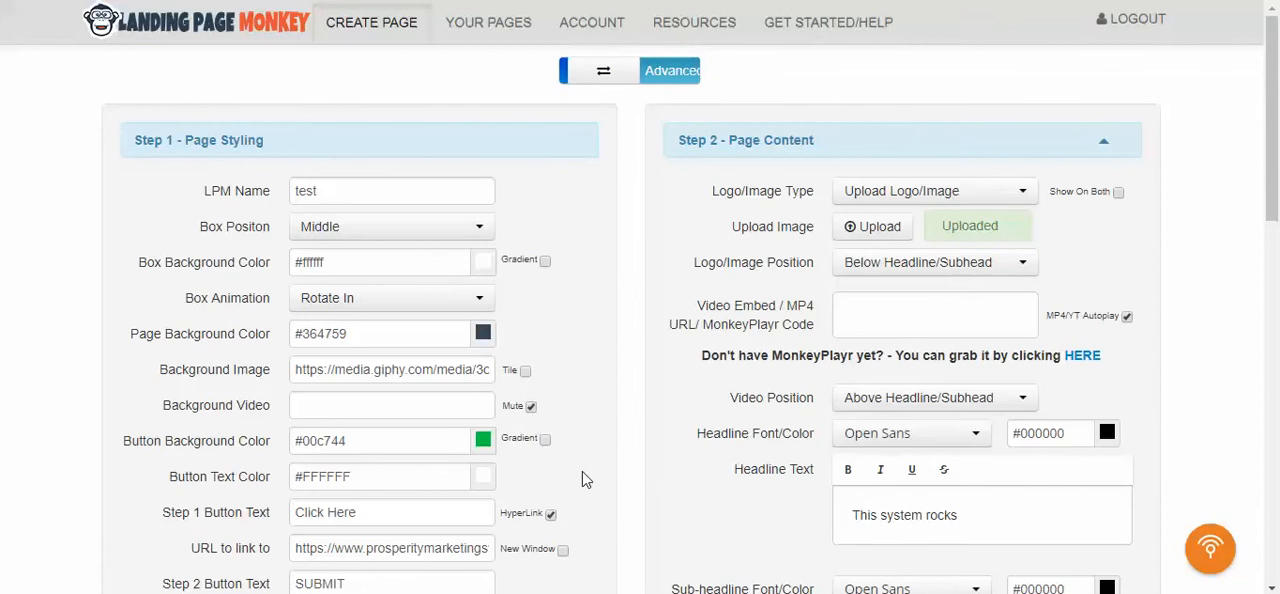
pyautogui.scroll(-4, 590, 467)
pyautogui.scroll(-1, 589, 386)
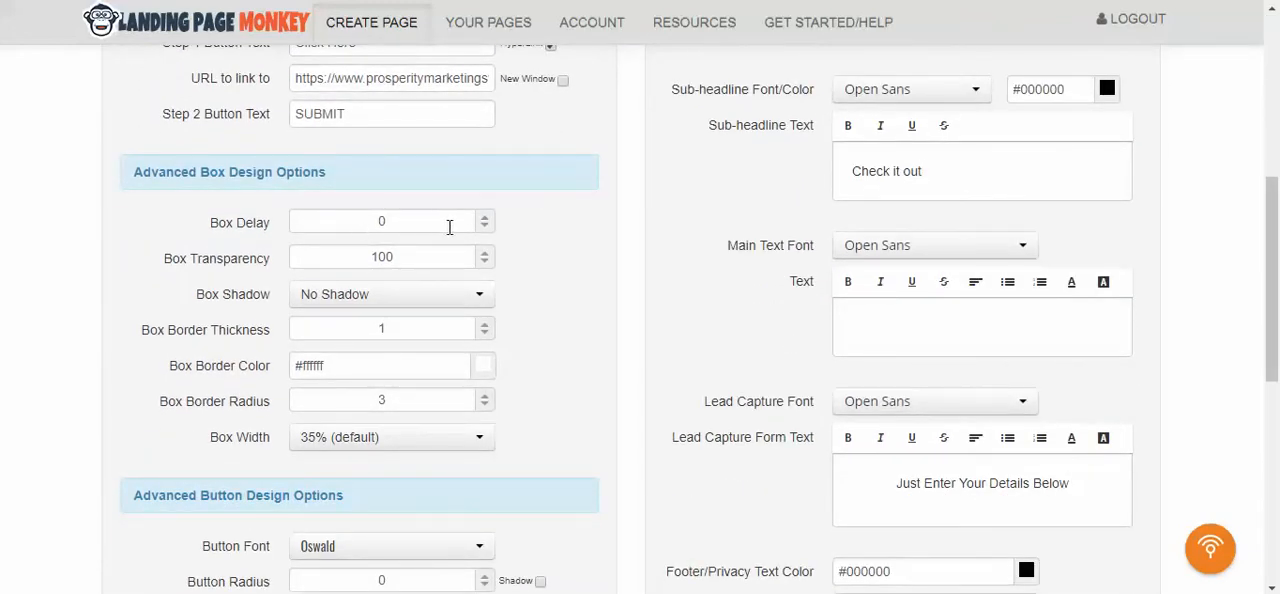
pyautogui.click(486, 268)
pyautogui.doubleClick(485, 264)
pyautogui.tripleClick(485, 264)
pyautogui.doubleClick(485, 264)
pyautogui.tripleClick(485, 264)
pyautogui.tripleClick(485, 264)
pyautogui.tripleClick(485, 264)
pyautogui.click(485, 264)
pyautogui.doubleClick(485, 264)
# - Set the box shadow to Light Shadow in the advanced box design options
pyautogui.scroll(-1, 560, 282)
pyautogui.click(480, 204)
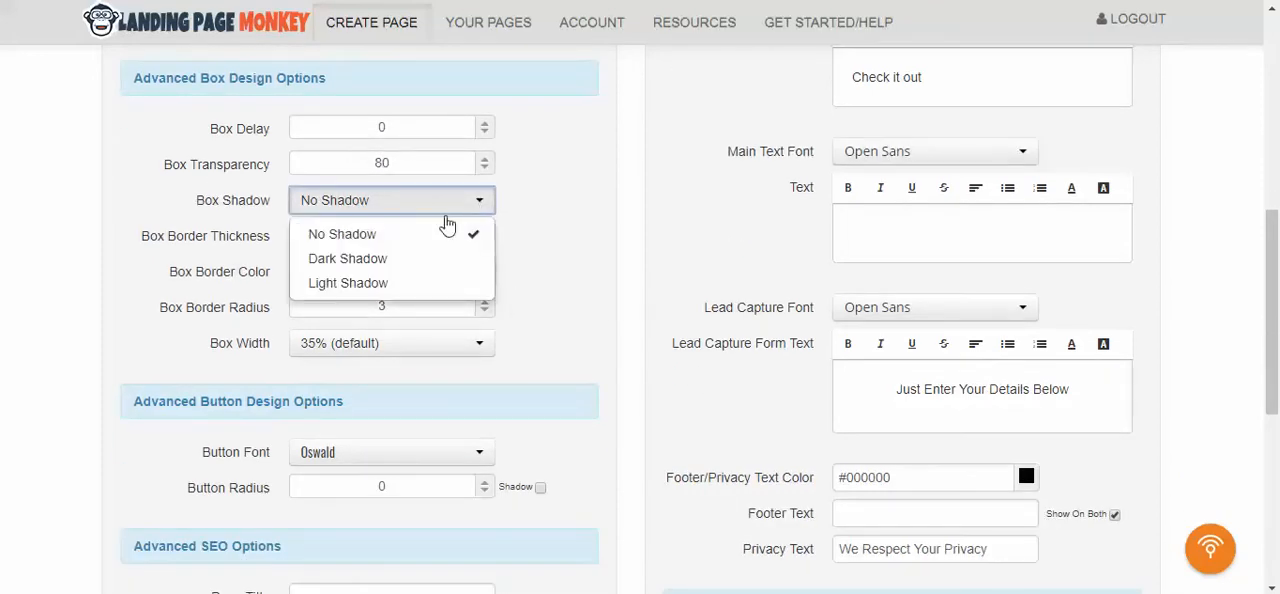
pyautogui.click(410, 287)
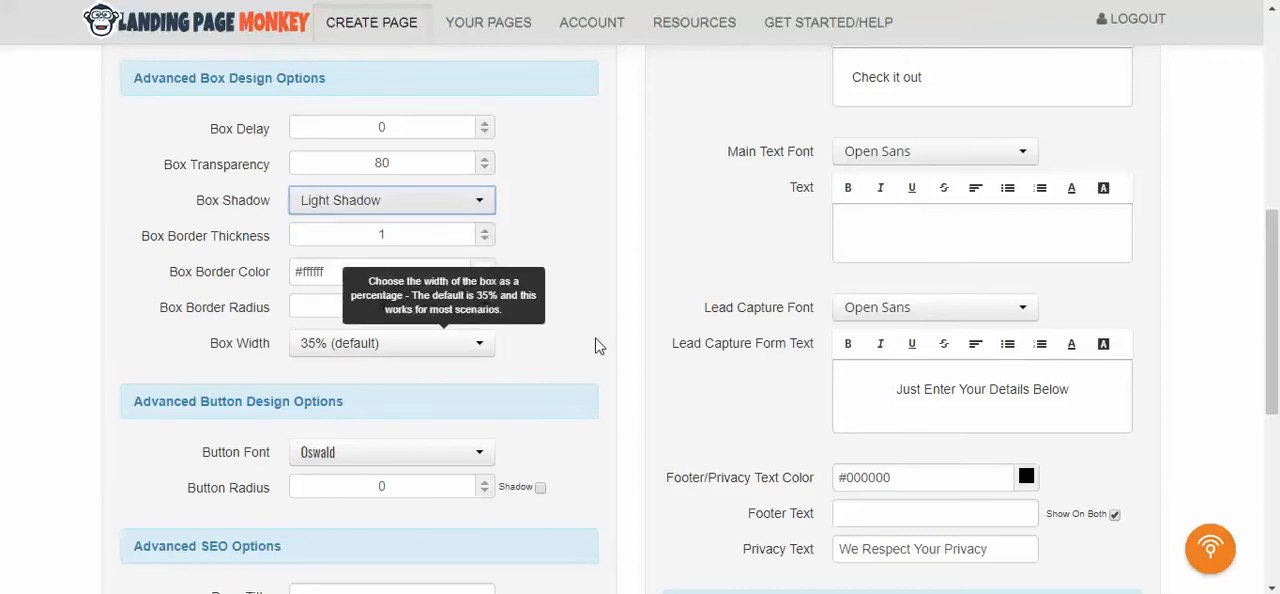
# - Log out of the Prosperity Marketing System member account to view the linked page as a visitor
pyautogui.scroll(-1, 600, 331)
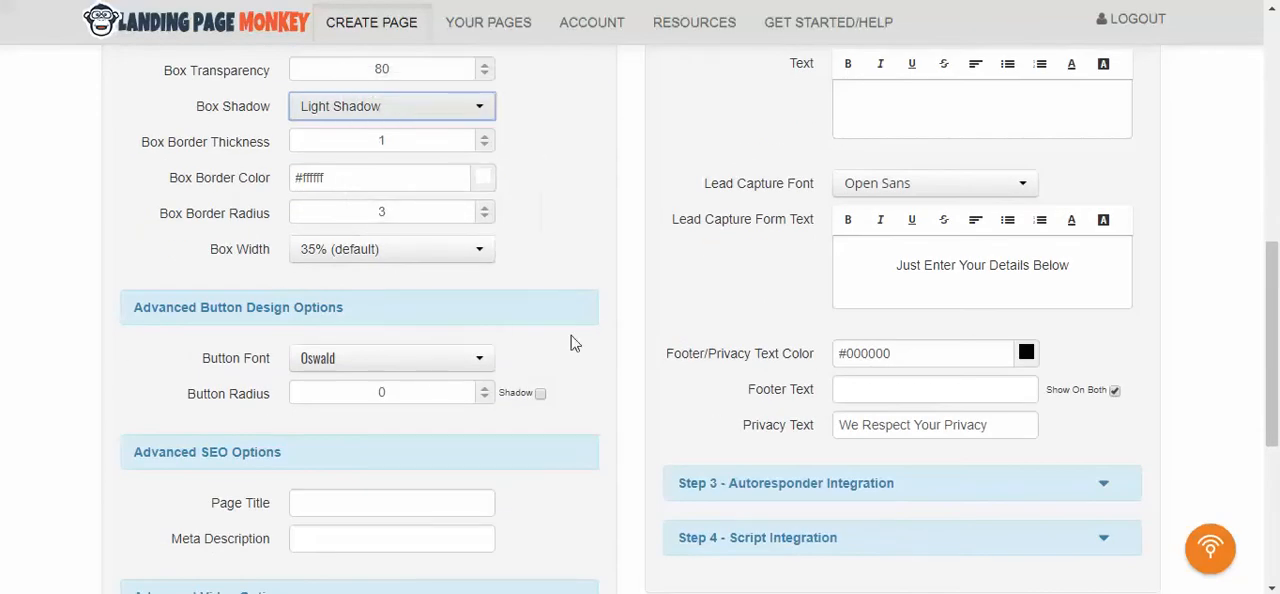
pyautogui.scroll(-4, 656, 430)
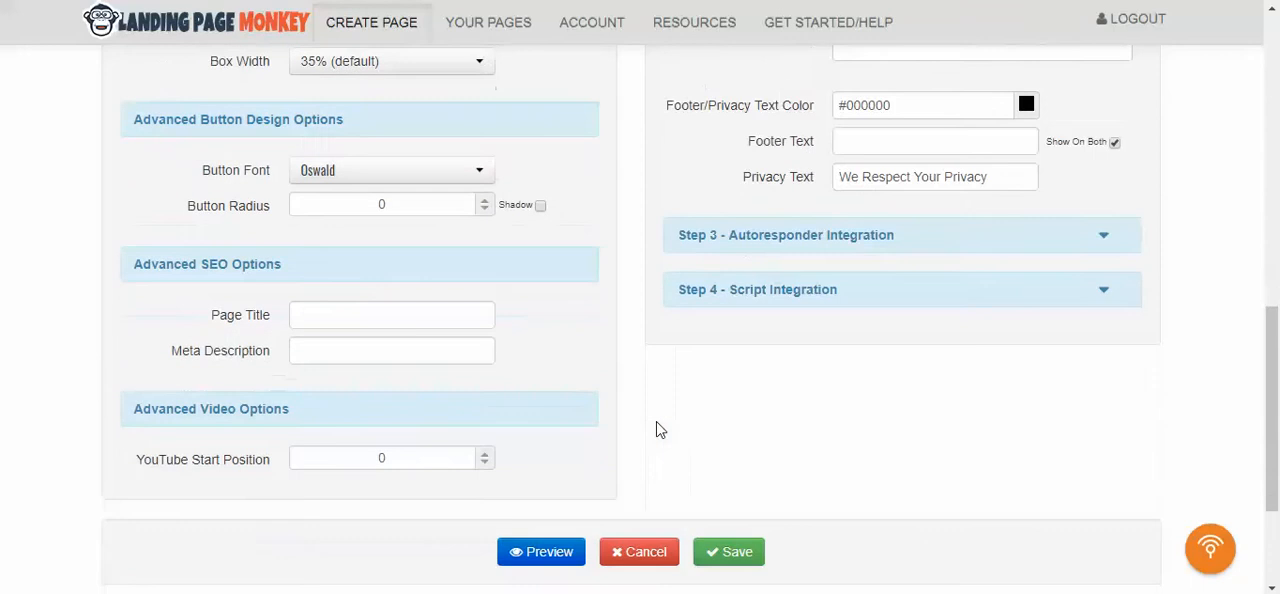
pyautogui.scroll(10, 1137, 410)
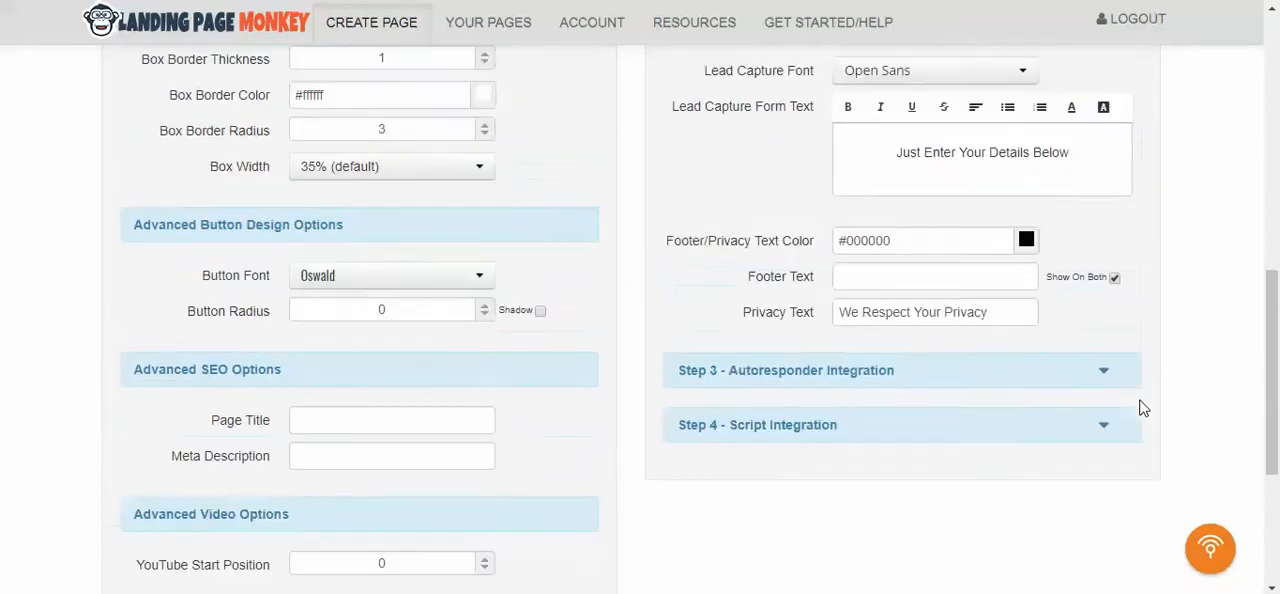
pyautogui.scroll(-5, 1140, 408)
pyautogui.scroll(-6, 1141, 408)
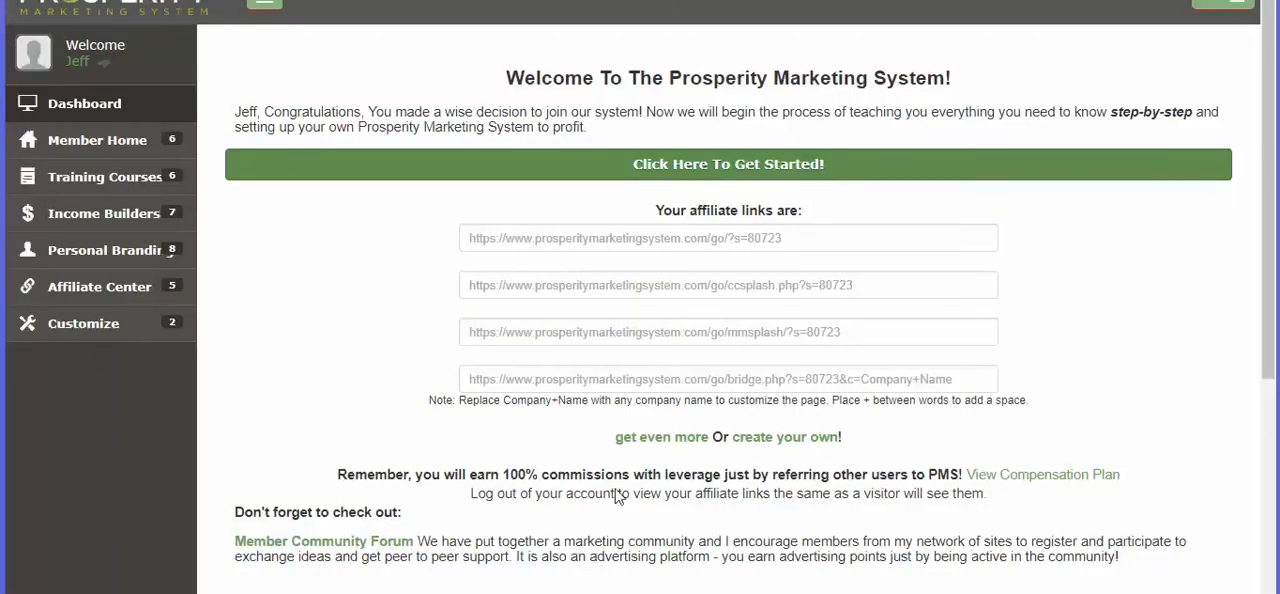
pyautogui.click(1215, 18)
pyautogui.click(1199, 130)
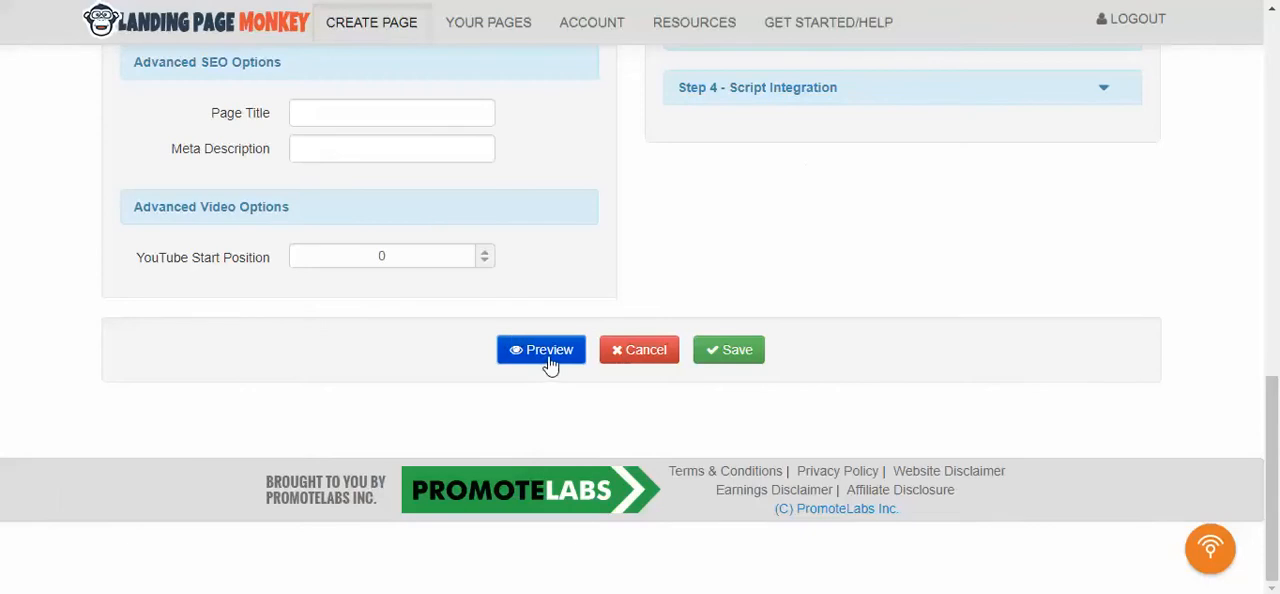
# - Preview the landing page and test the link of its Click Here button
pyautogui.click(545, 350)
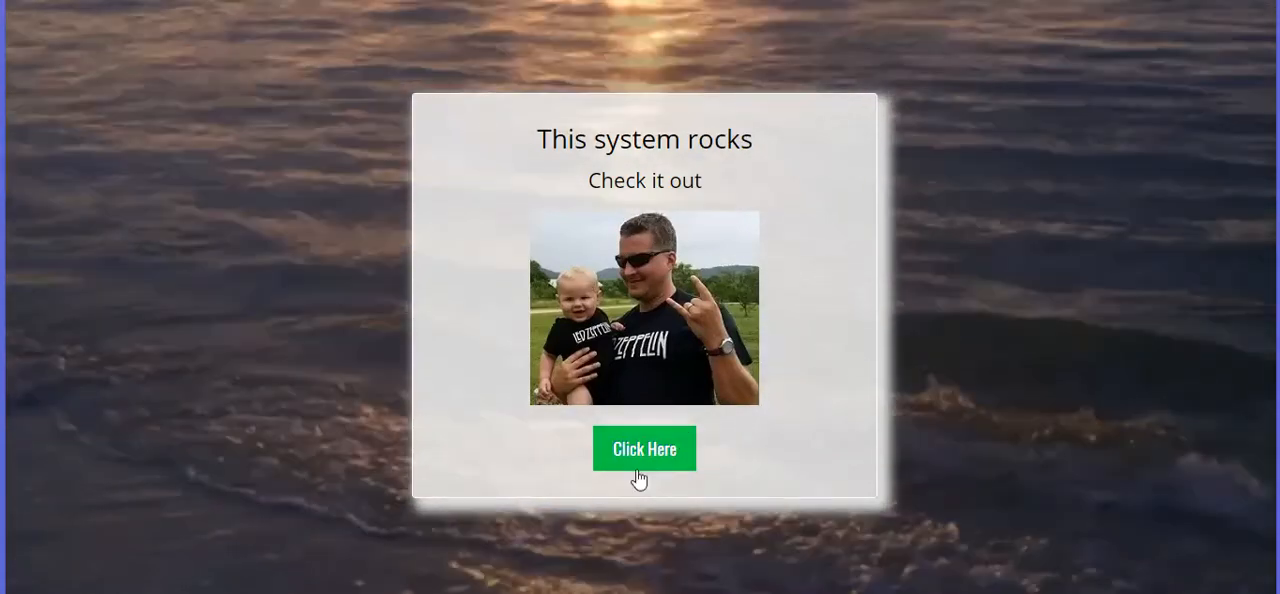
pyautogui.click(638, 469)
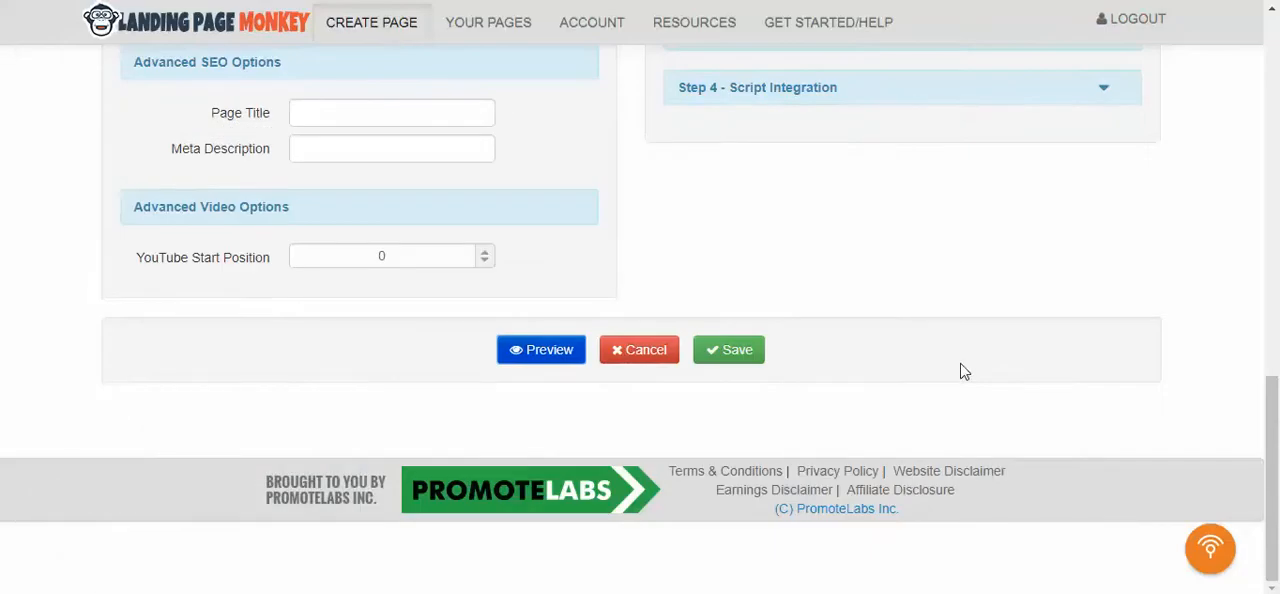
# - Turn off the hyperlink option for the Step 1 button
pyautogui.scroll(6, 963, 372)
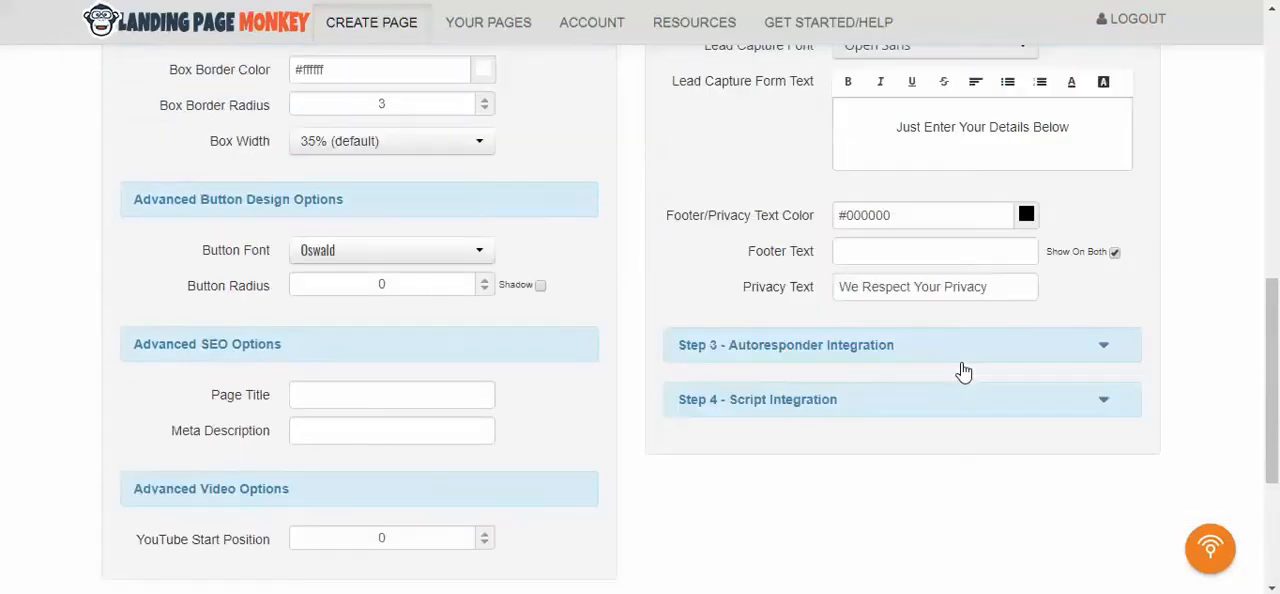
pyautogui.scroll(3, 963, 372)
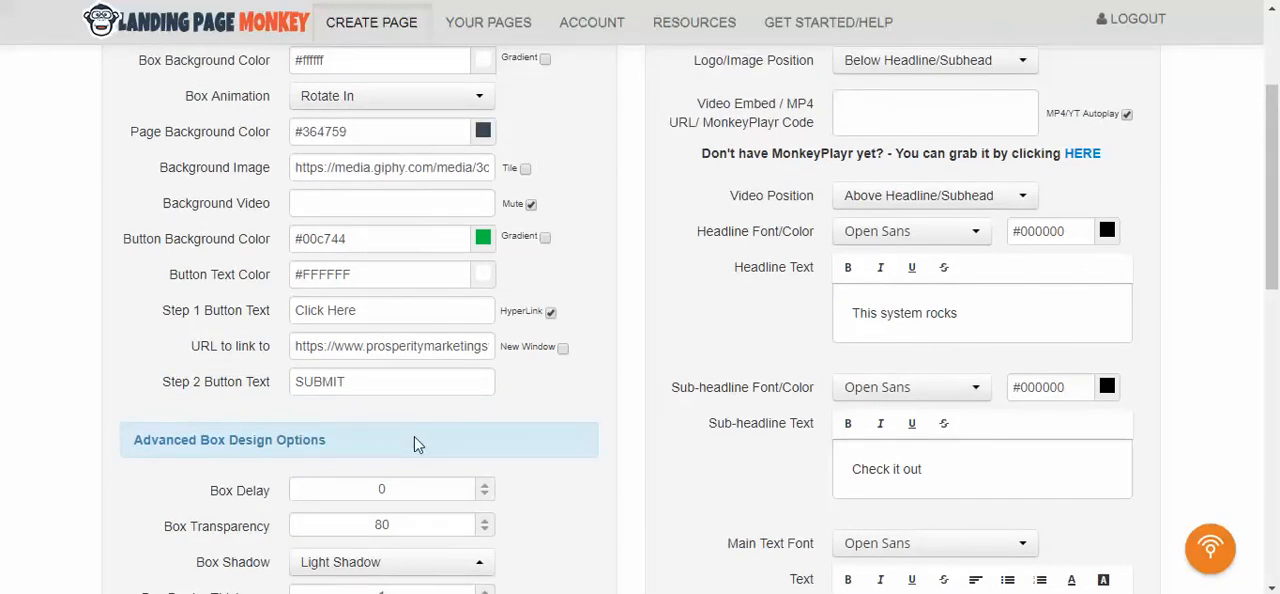
pyautogui.click(550, 312)
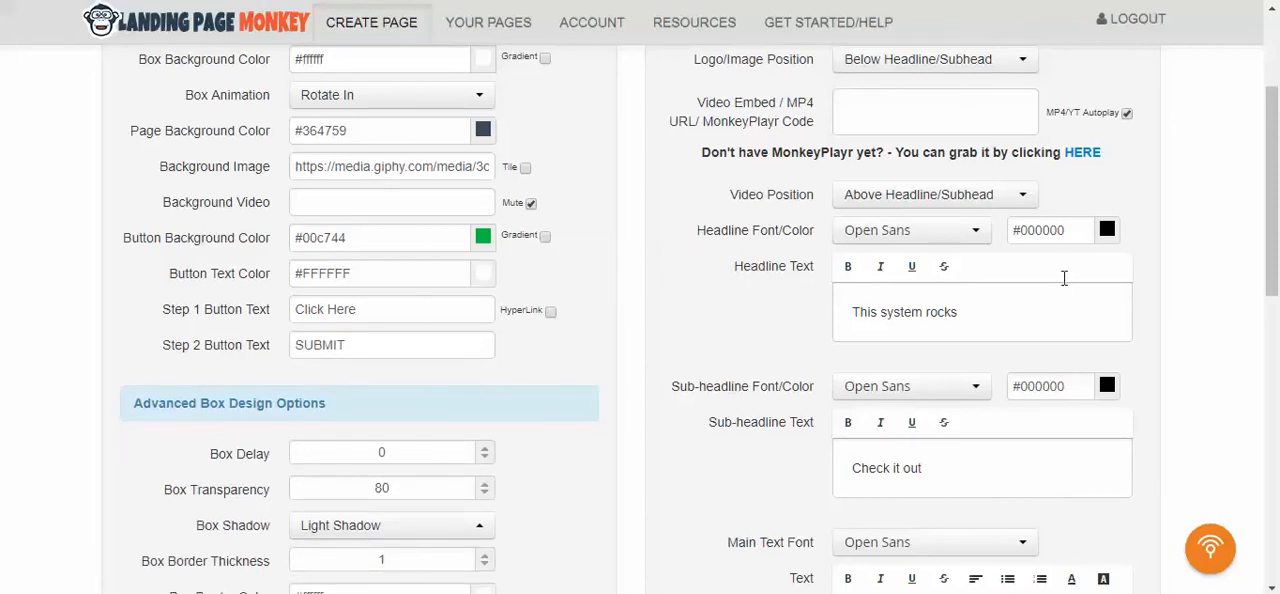
# - Enter "Opt in below" as the main text and replace the lead capture form text with "check it out"
pyautogui.scroll(-3, 1065, 282)
pyautogui.click(977, 307)
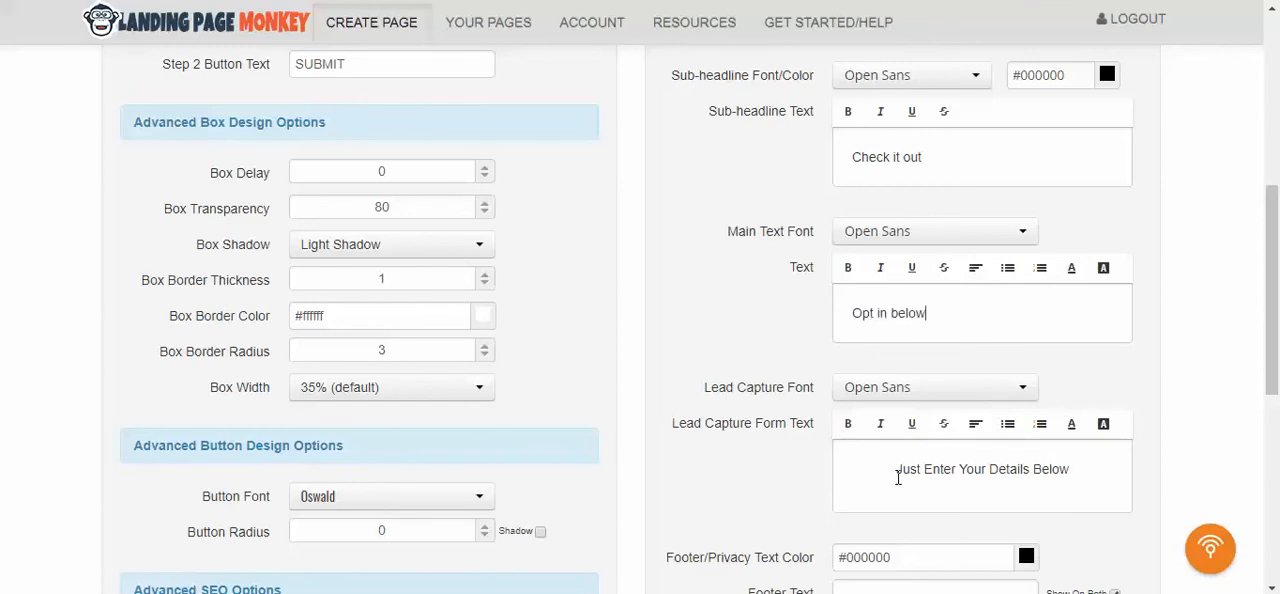
pyautogui.moveTo(897, 469); pyautogui.dragTo(1125, 470)
pyautogui.click(1125, 470)
pyautogui.write('check ')
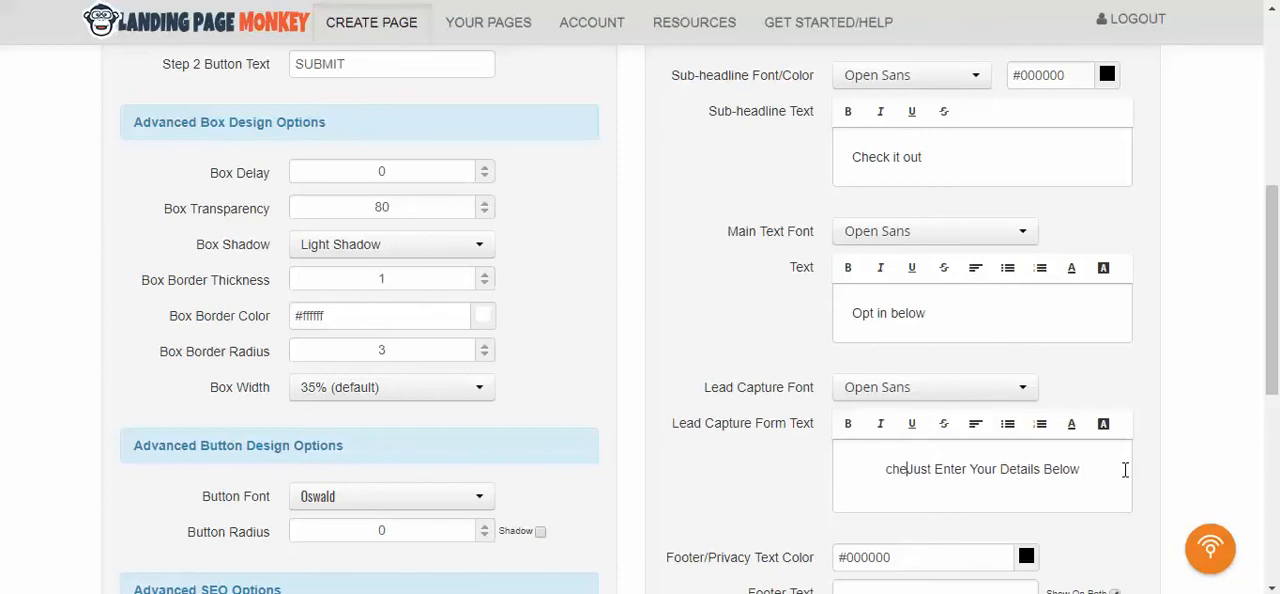
pyautogui.write(' it ou')
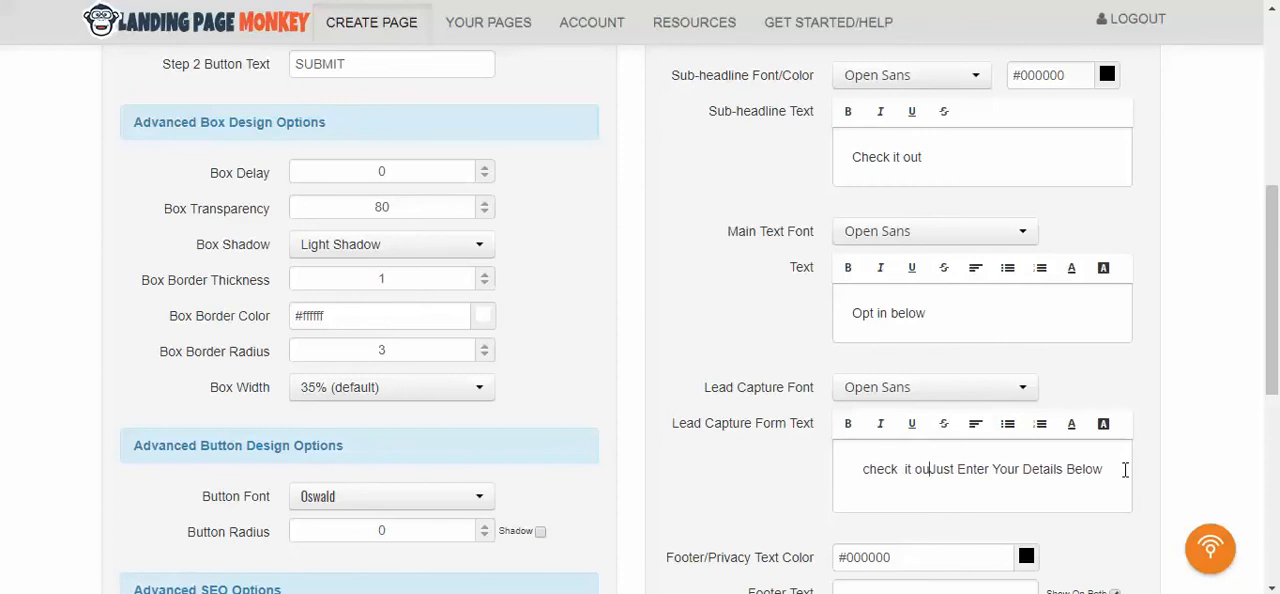
pyautogui.write('t')
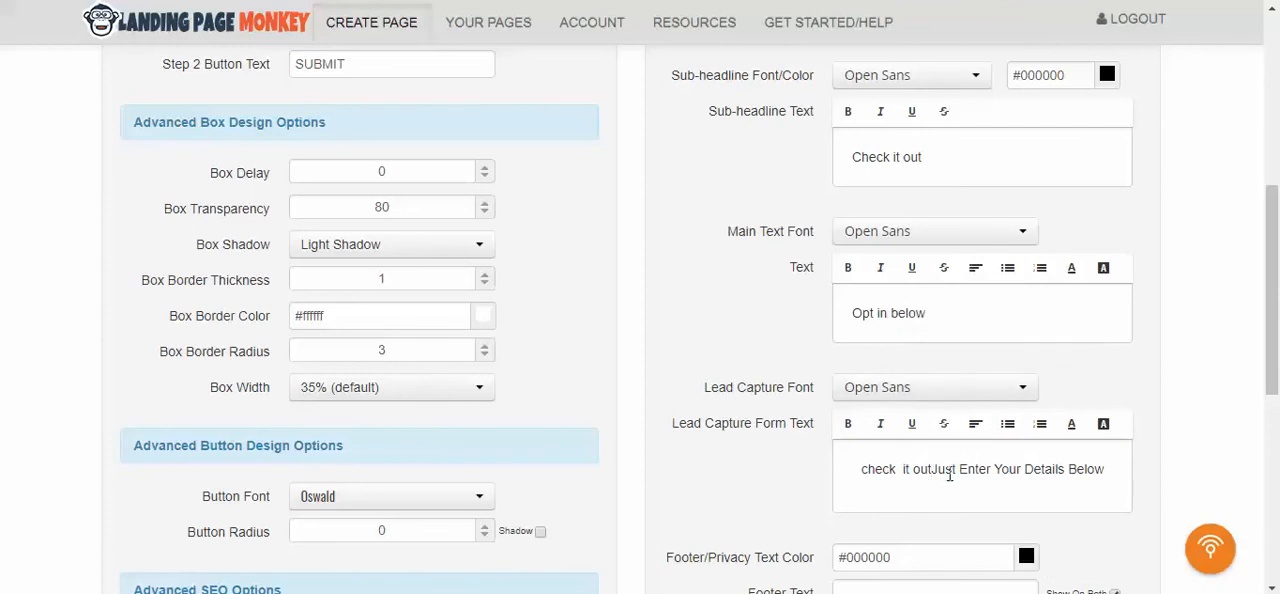
pyautogui.moveTo(932, 469); pyautogui.dragTo(1133, 469)
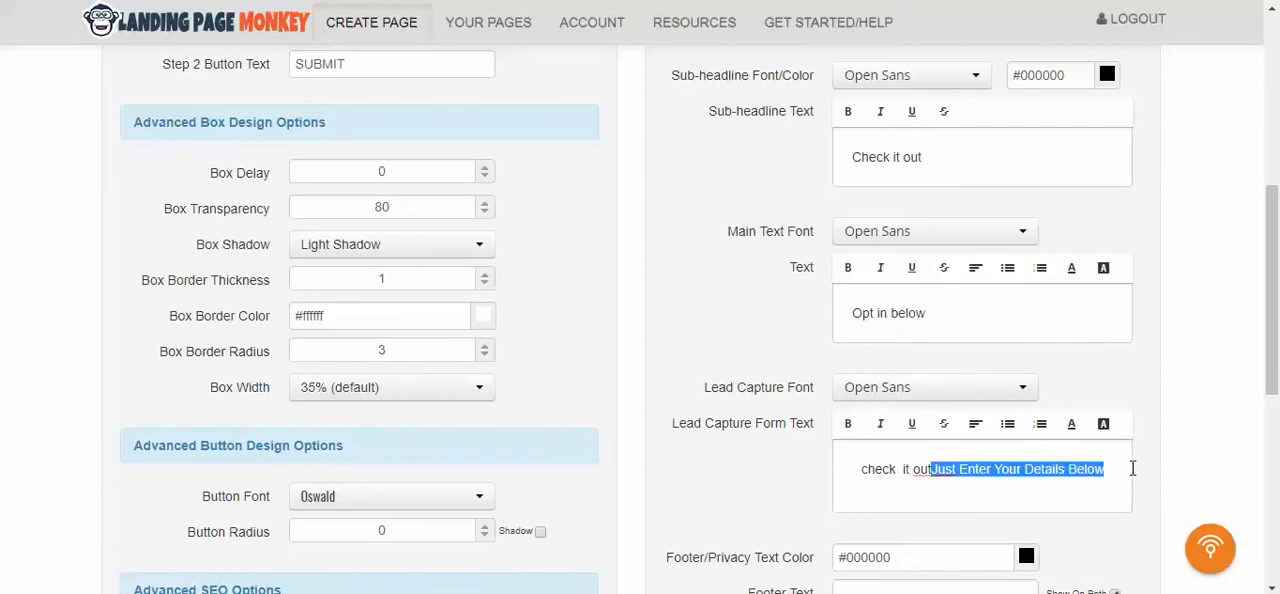
pyautogui.hotkey('ctrl', 'z')
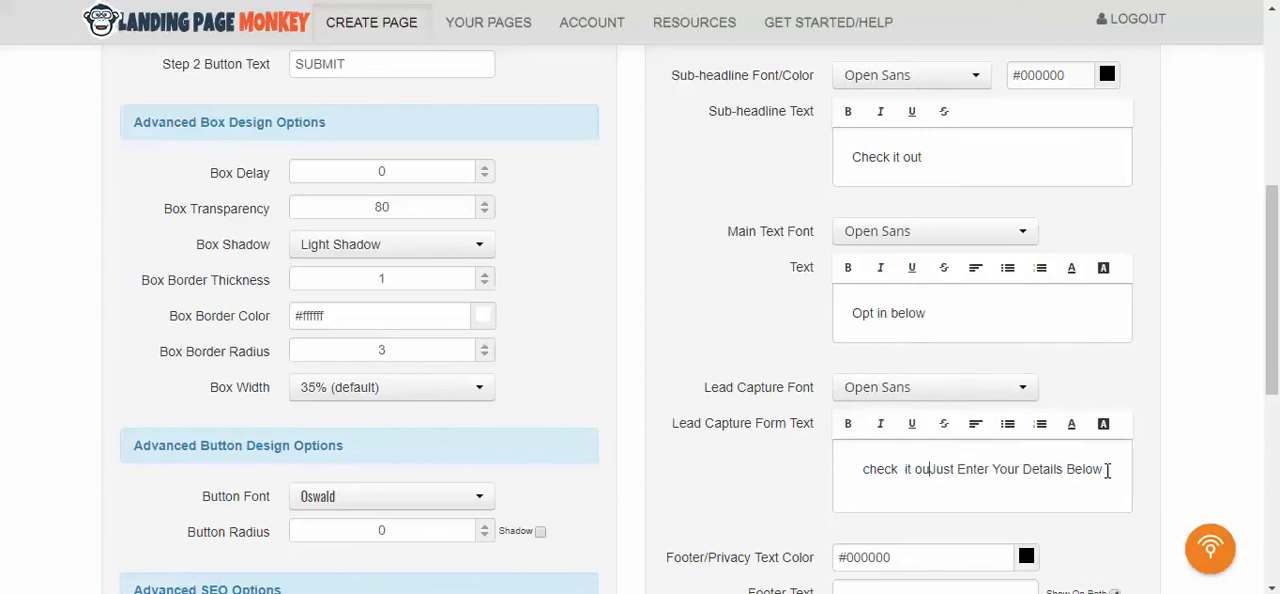
pyautogui.press('BackSpace')
pyautogui.press('BackSpace')
pyautogui.press('BackSpace')
pyautogui.press('BackSpace')
pyautogui.press('BackSpace')
pyautogui.press('BackSpace')
pyautogui.press('BackSpace')
pyautogui.press('BackSpace')
pyautogui.press('BackSpace')
pyautogui.press('BackSpace')
pyautogui.press('BackSpace')
pyautogui.press('BackSpace')
pyautogui.press('BackSpace')
pyautogui.press('BackSpace')
pyautogui.press('BackSpace')
pyautogui.press('BackSpace')
pyautogui.press('BackSpace')
pyautogui.press('BackSpace')
pyautogui.press('BackSpace')
pyautogui.press('BackSpace')
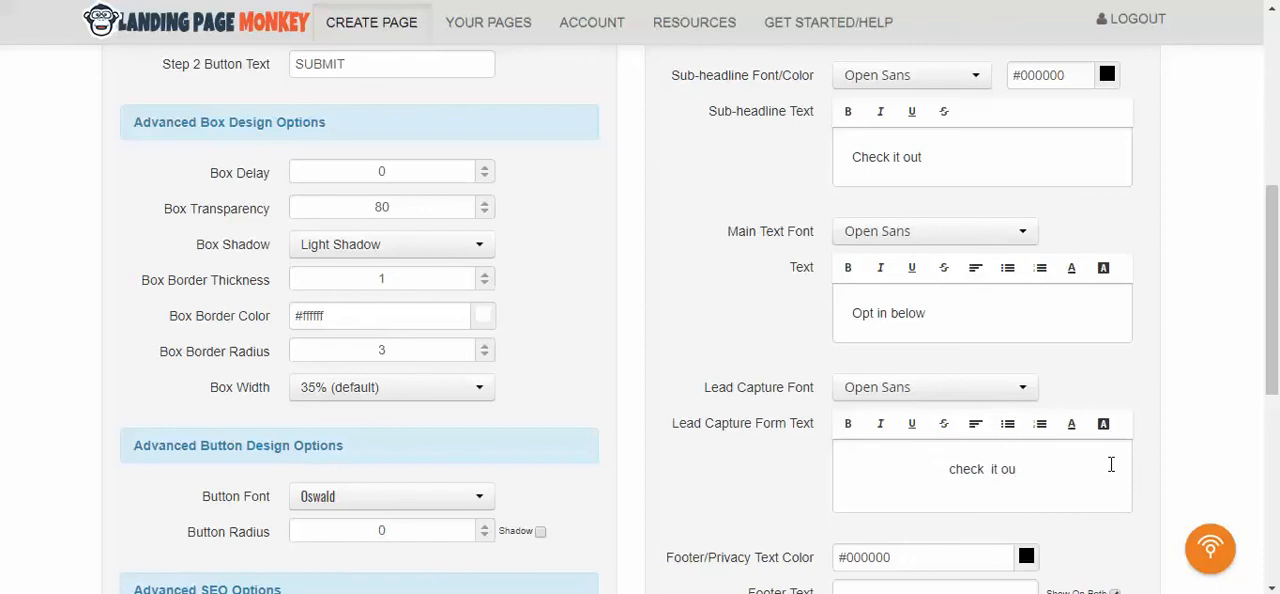
# - Preview the landing page and follow its Click Here button to the lead capture step
pyautogui.scroll(-4, 552, 289)
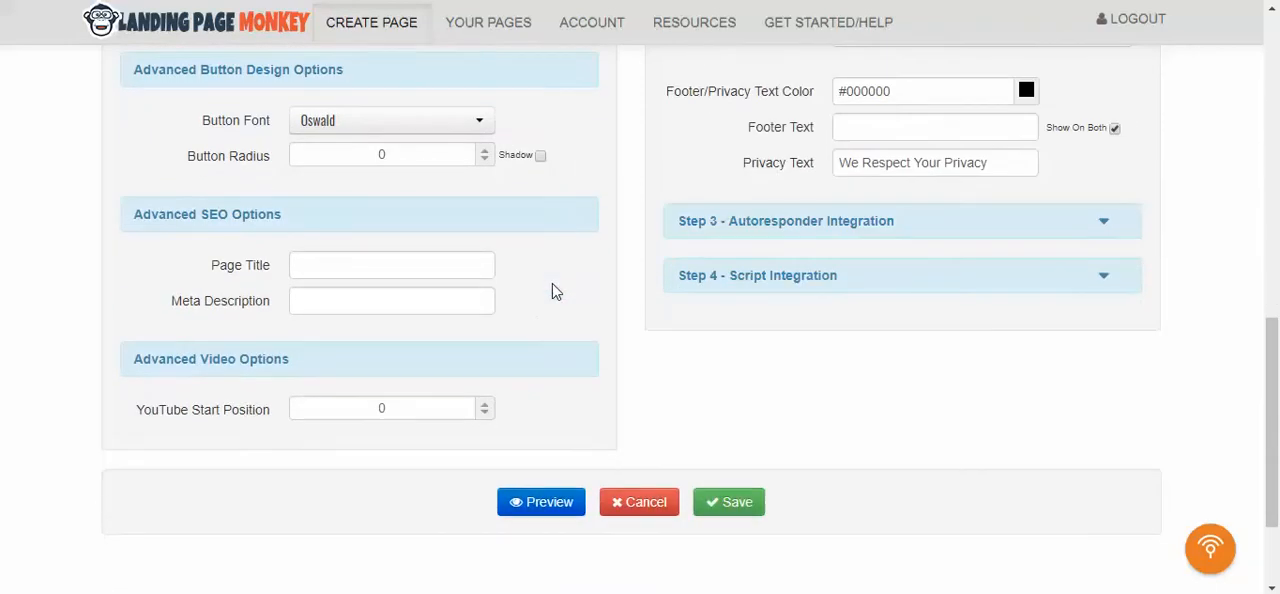
pyautogui.click(549, 502)
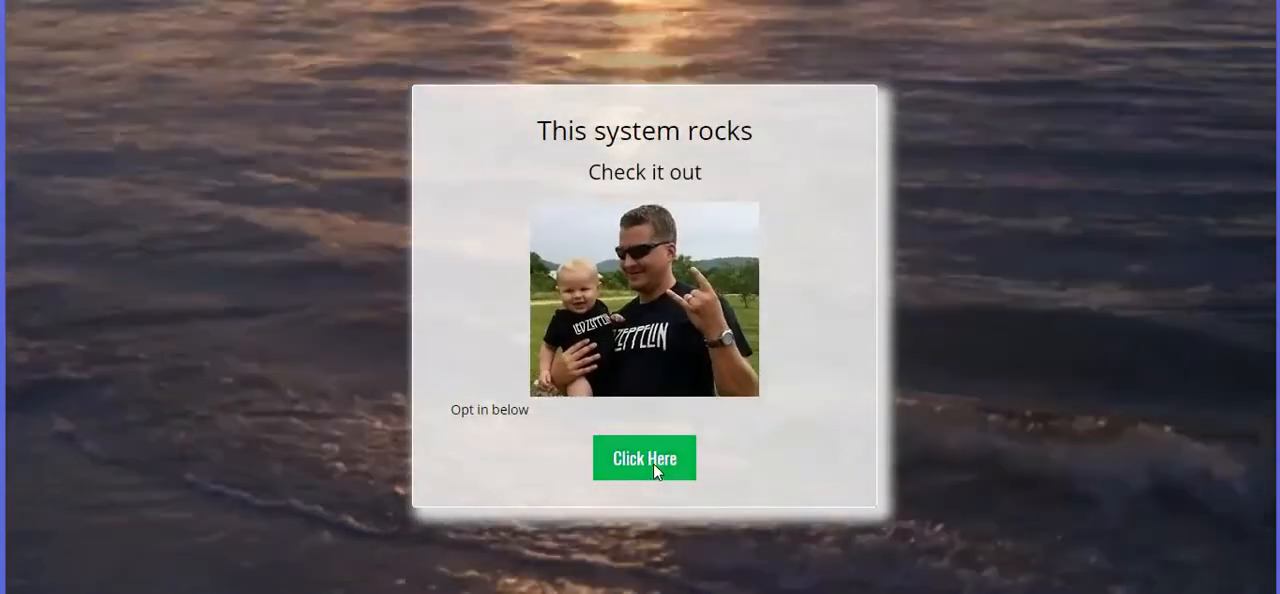
pyautogui.click(655, 470)
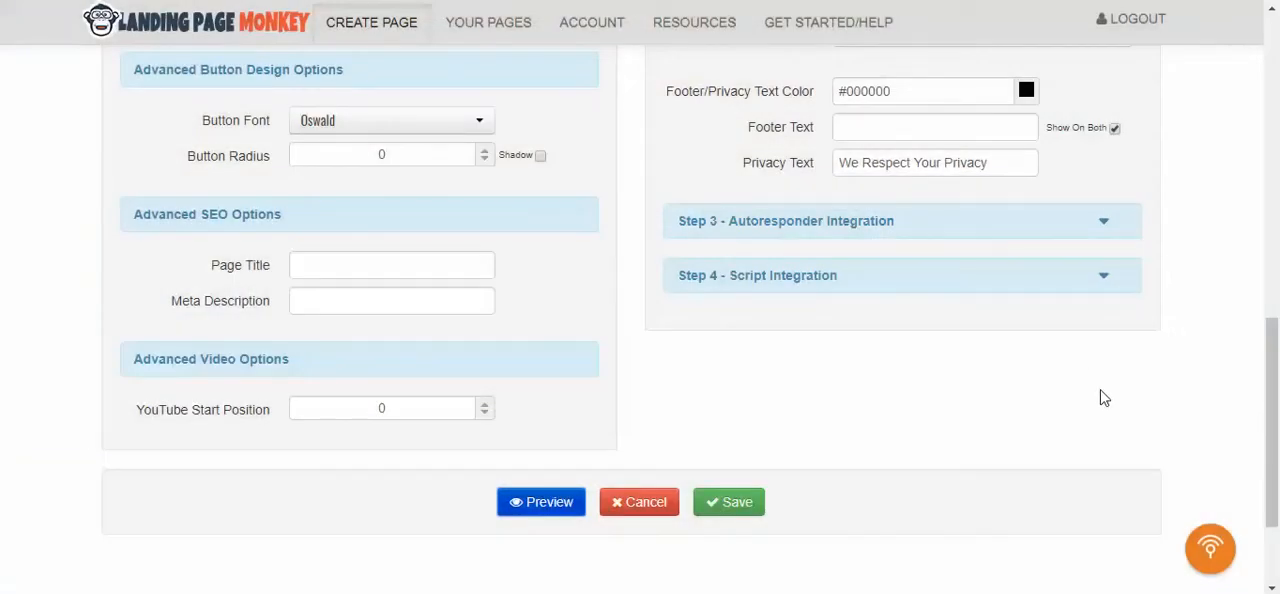
# - Review the page styling, page content and advanced design, SEO and video settings of the landing page
pyautogui.scroll(6, 1104, 398)
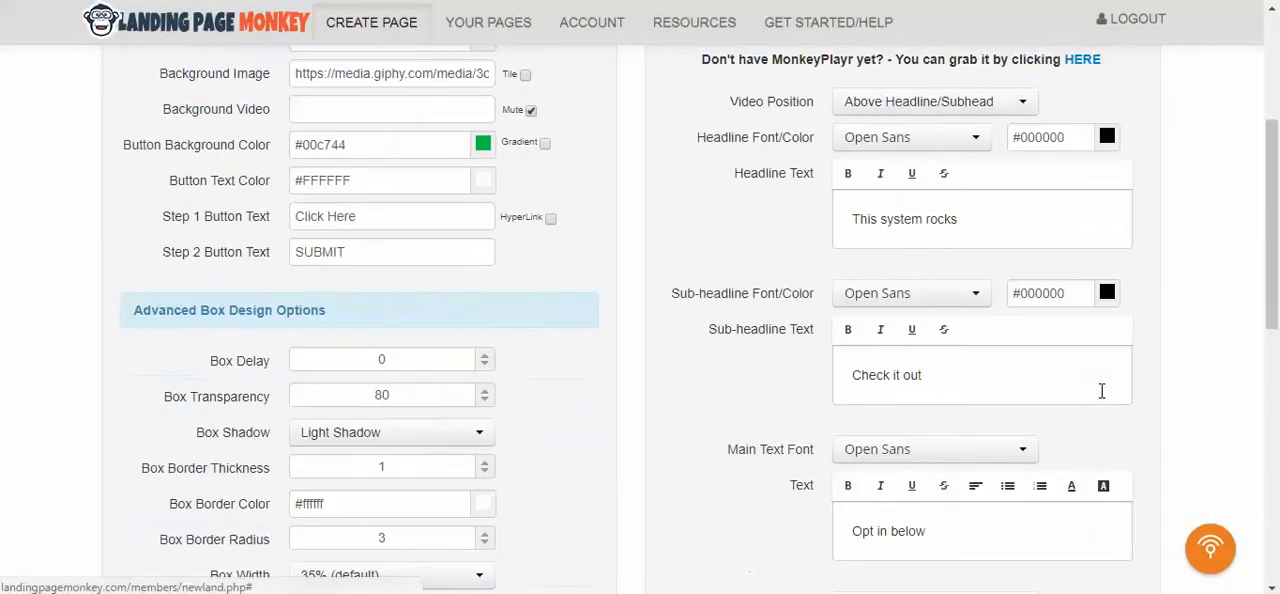
pyautogui.scroll(4, 1102, 391)
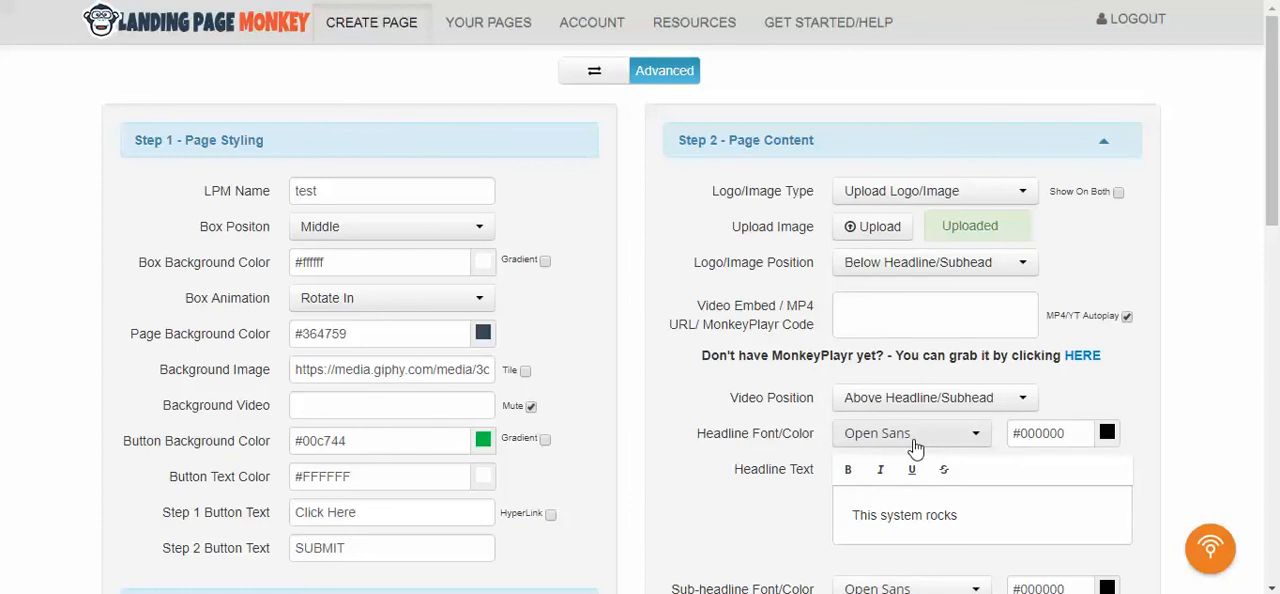
pyautogui.scroll(-2, 818, 397)
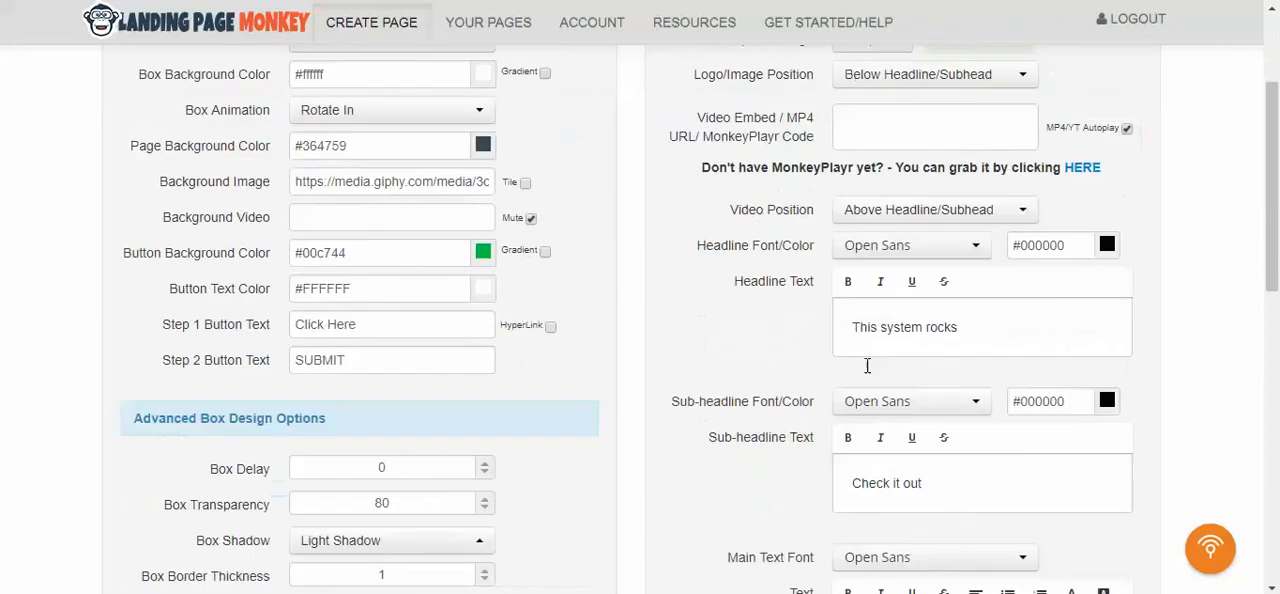
pyautogui.scroll(-4, 818, 397)
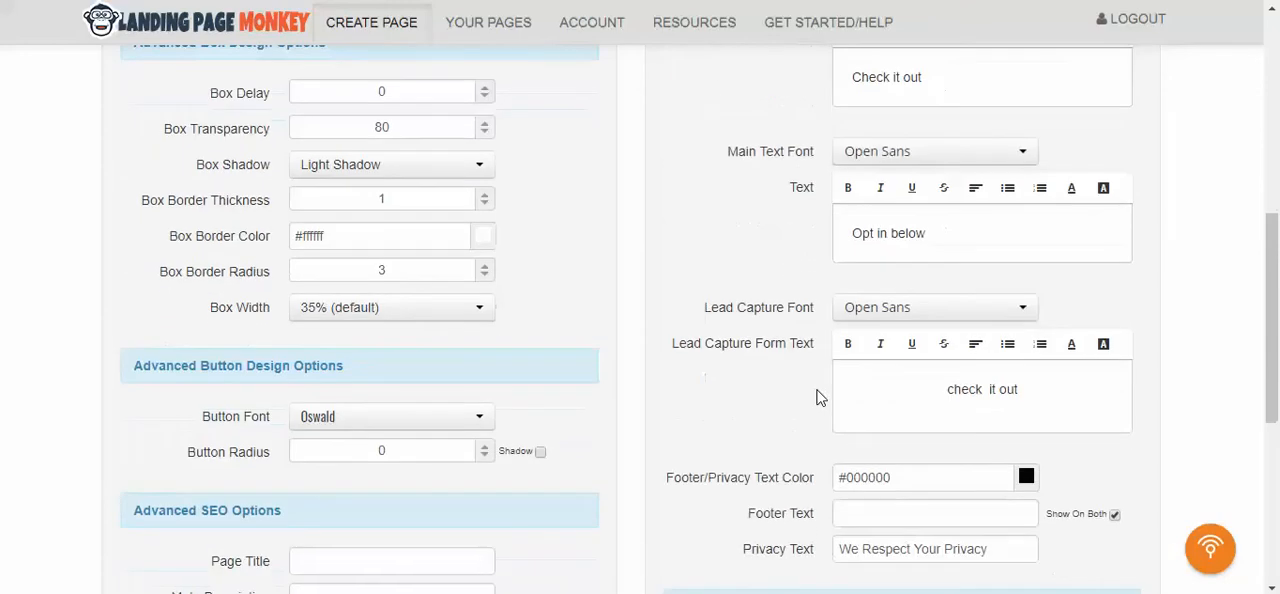
pyautogui.scroll(-4, 818, 397)
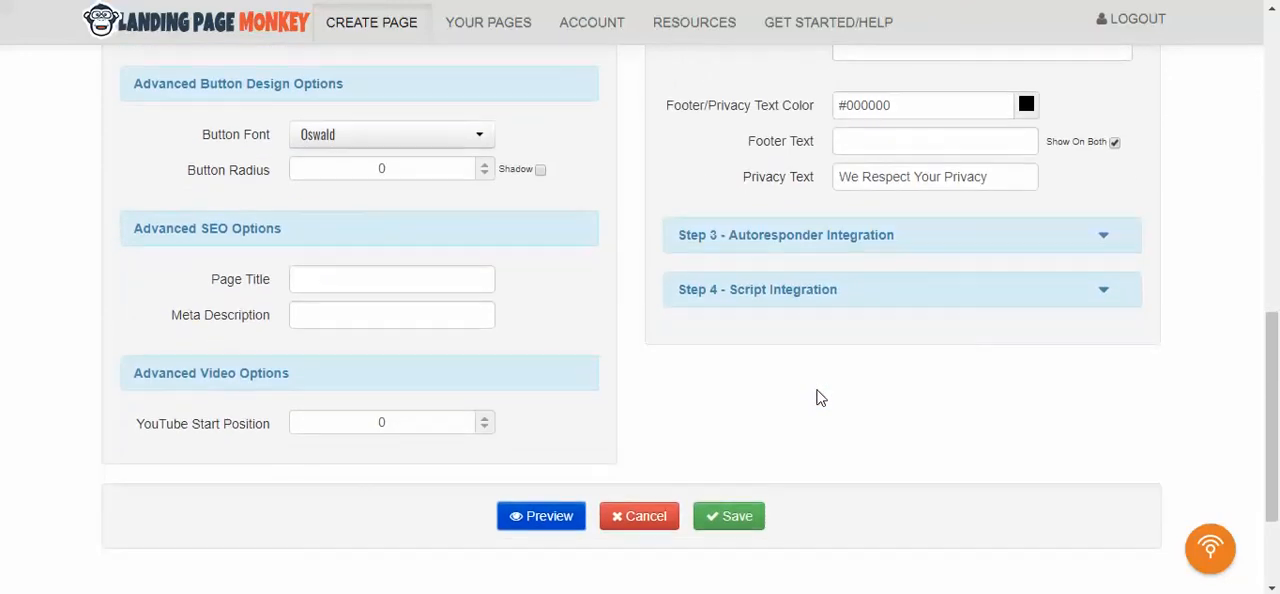
pyautogui.scroll(4, 818, 397)
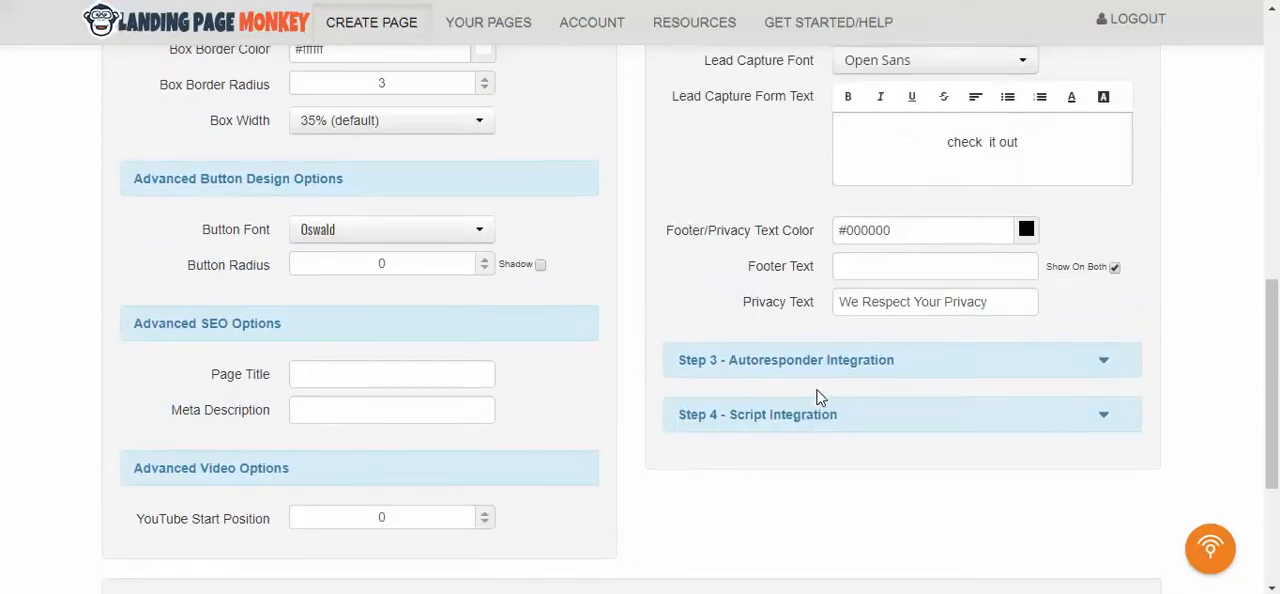
pyautogui.scroll(4, 818, 397)
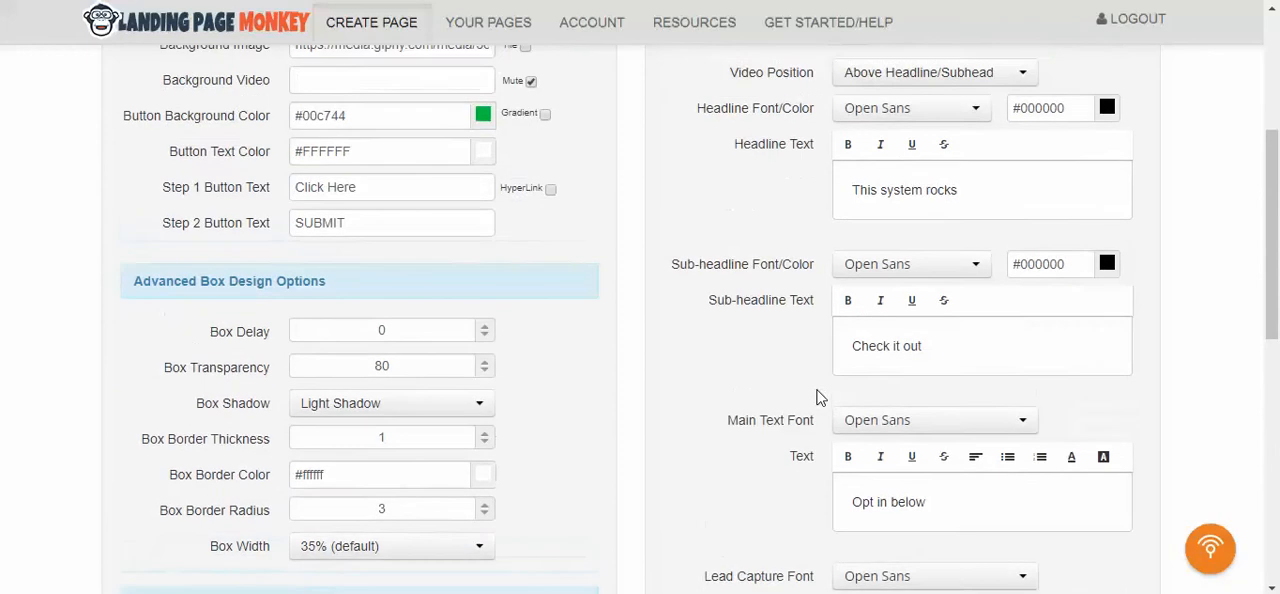
pyautogui.scroll(1, 818, 397)
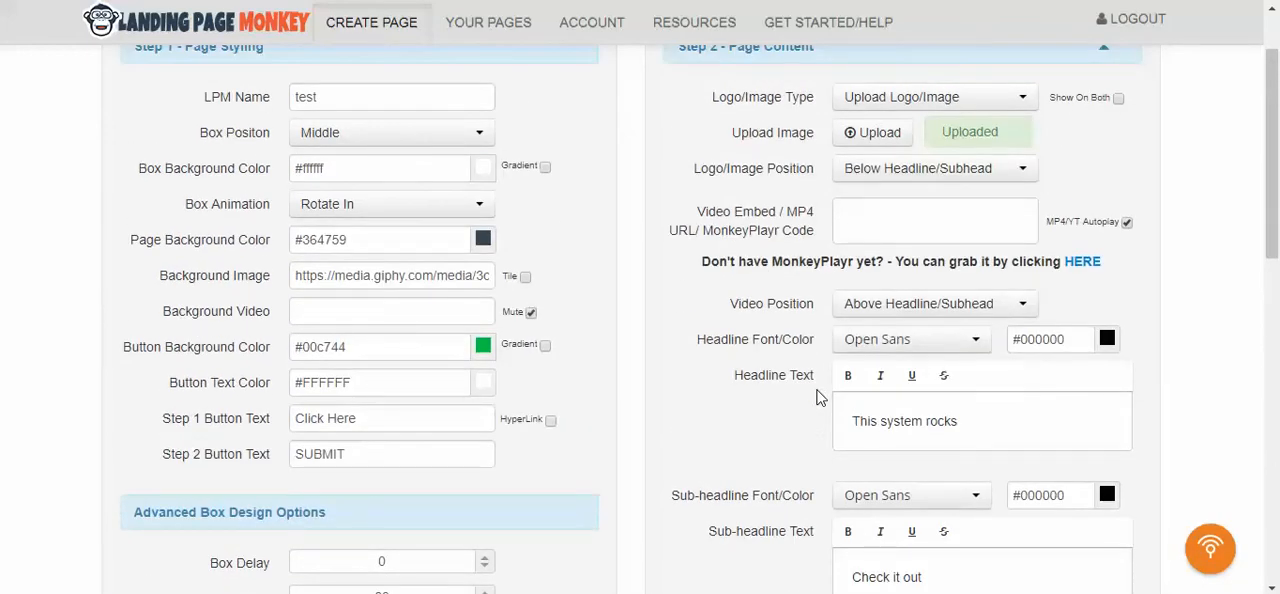
pyautogui.scroll(1, 818, 397)
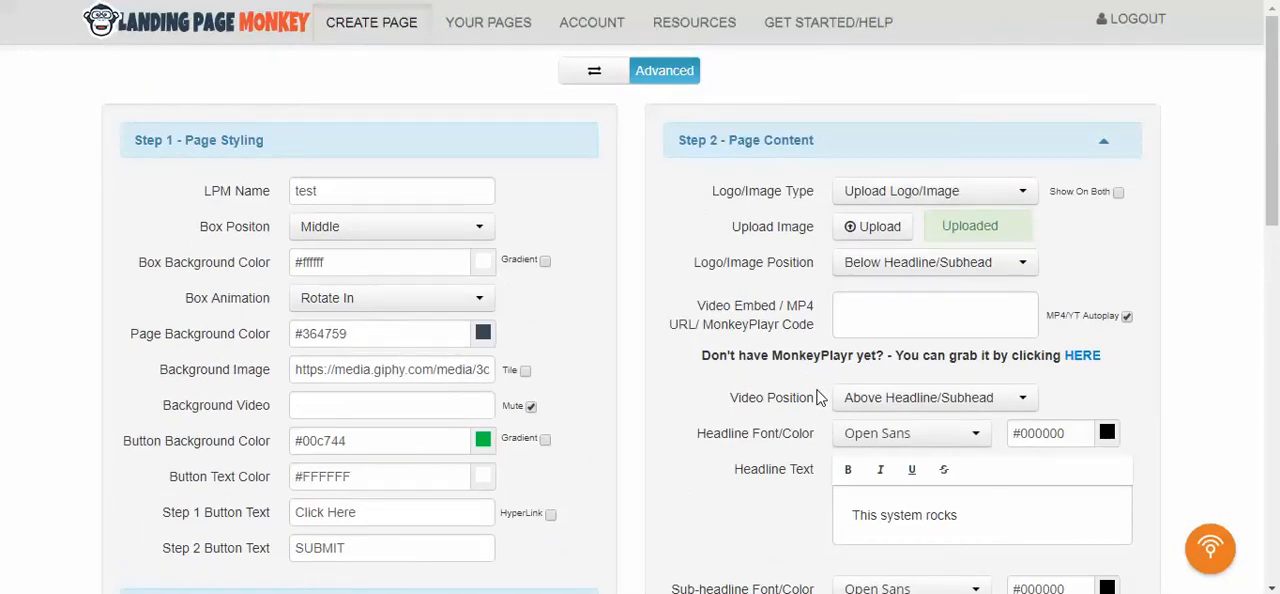